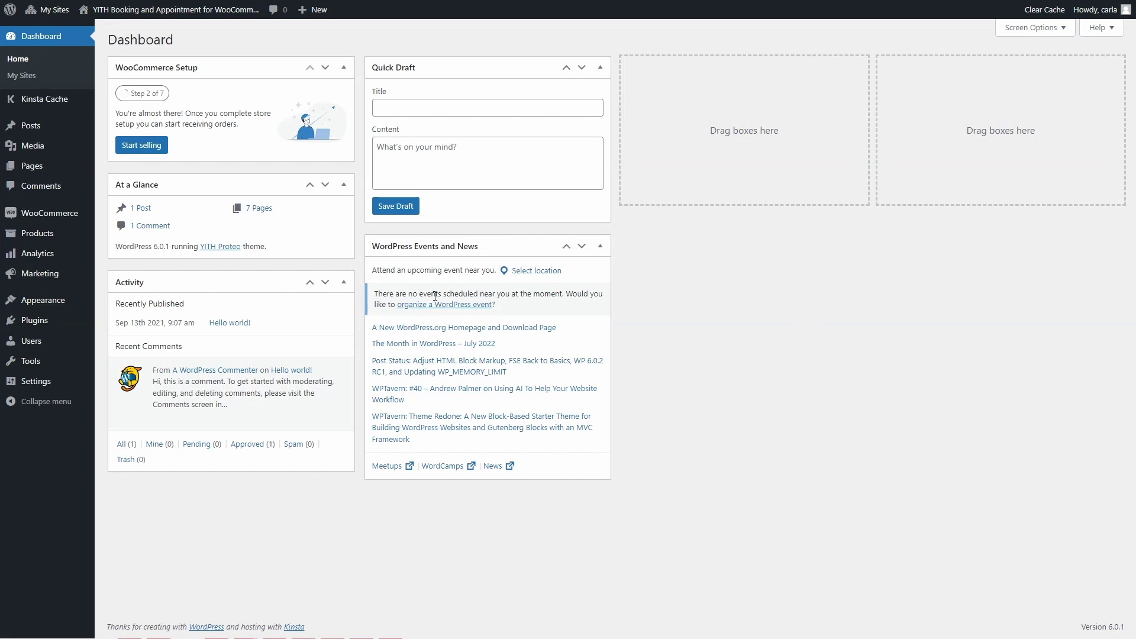
Find the YITH Booking and Appointment for WooCommerce Premium plugin among the installed plugins and activate it
left_click(41, 323)
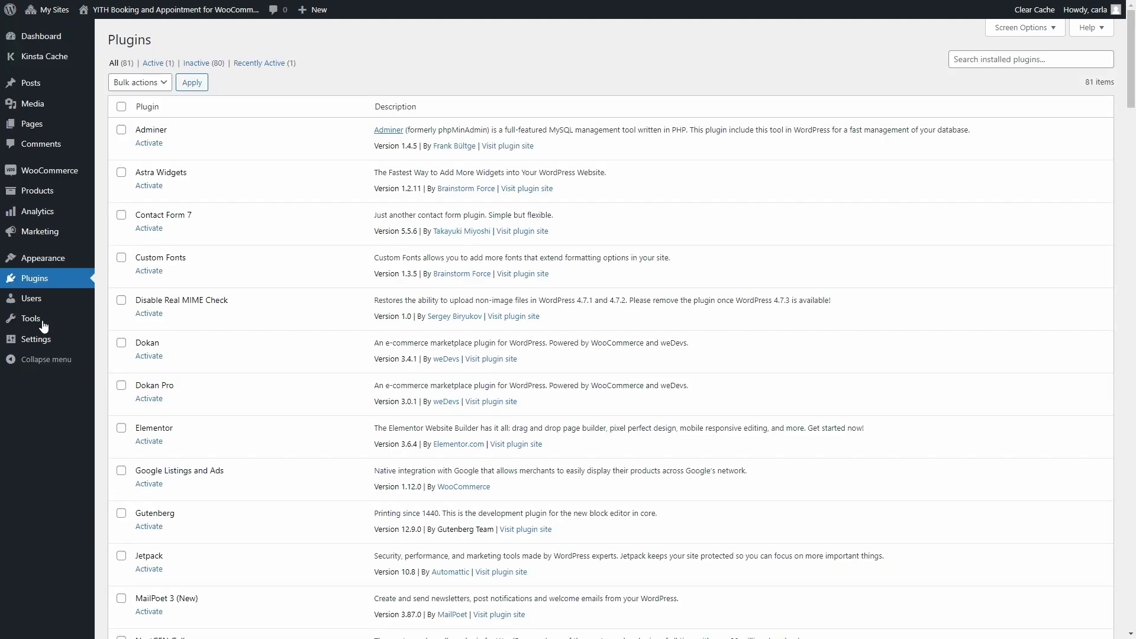
left_click(997, 59)
type("YITH Booking and Appointment for WooCommerce Premium")
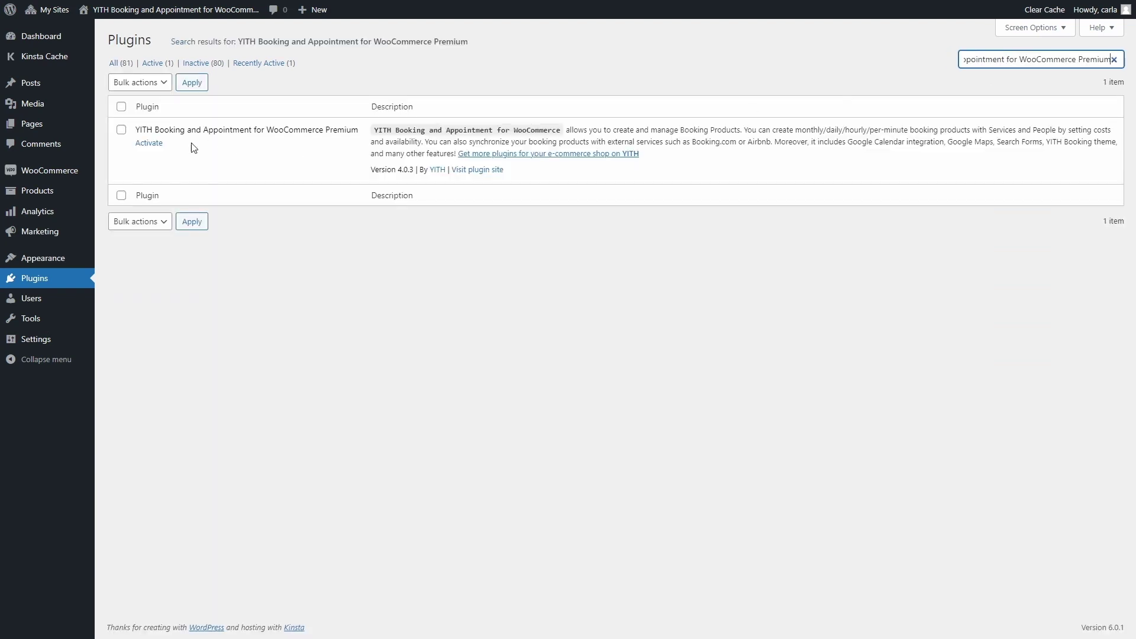
left_click(144, 148)
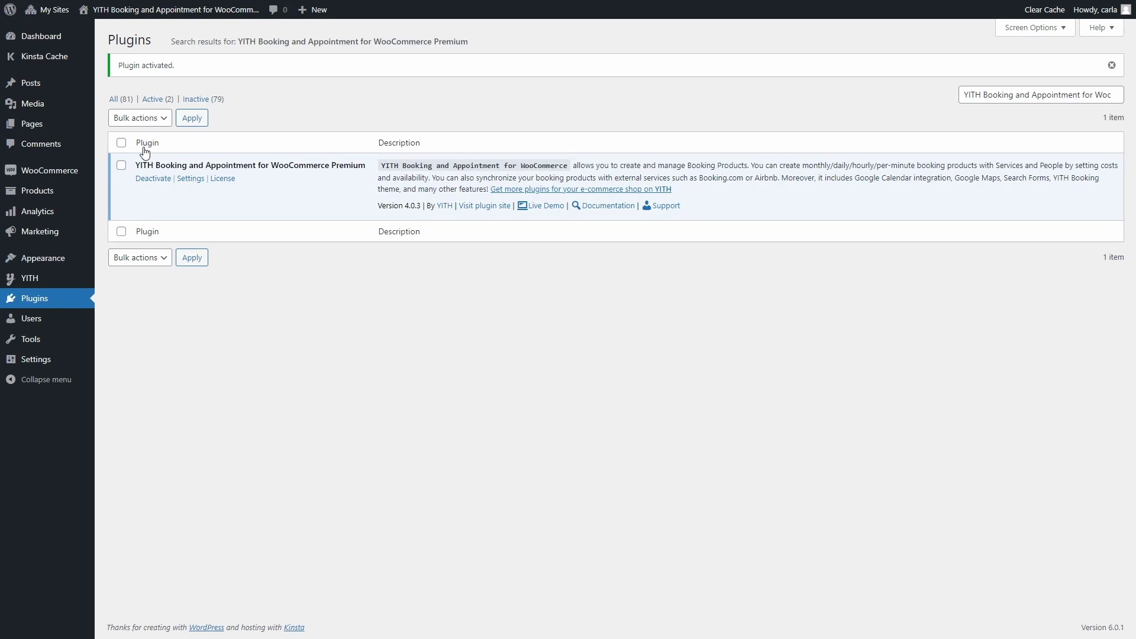
Open the Booking and Appointment plugin's dashboard and view the complete bookings list, followed by only the Paid bookings
mouse_move(74, 281)
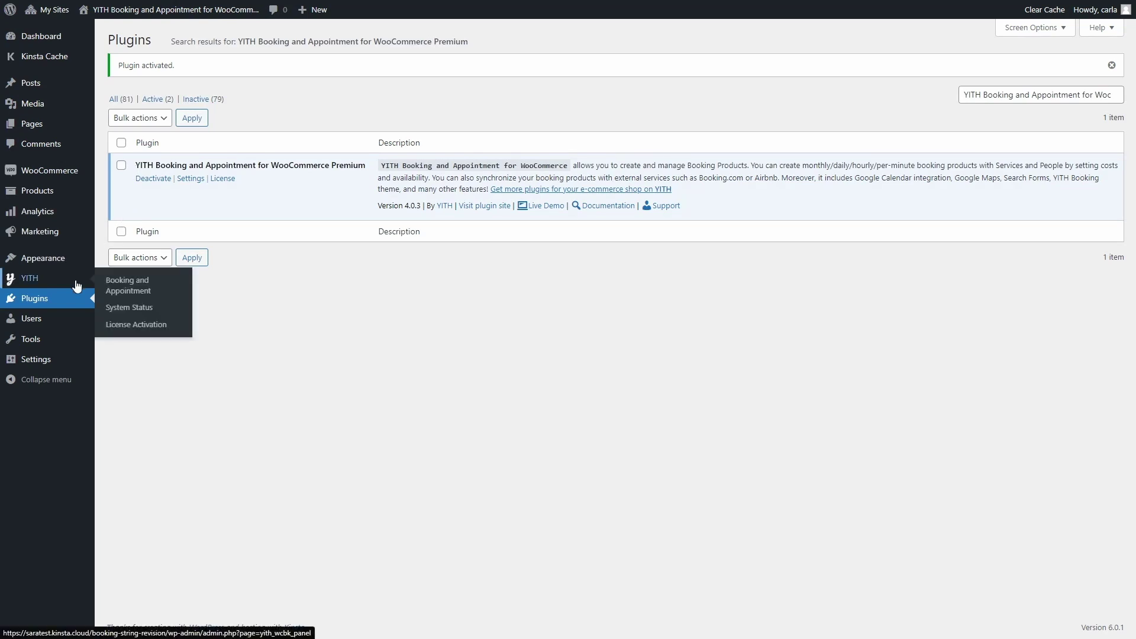
left_click(130, 291)
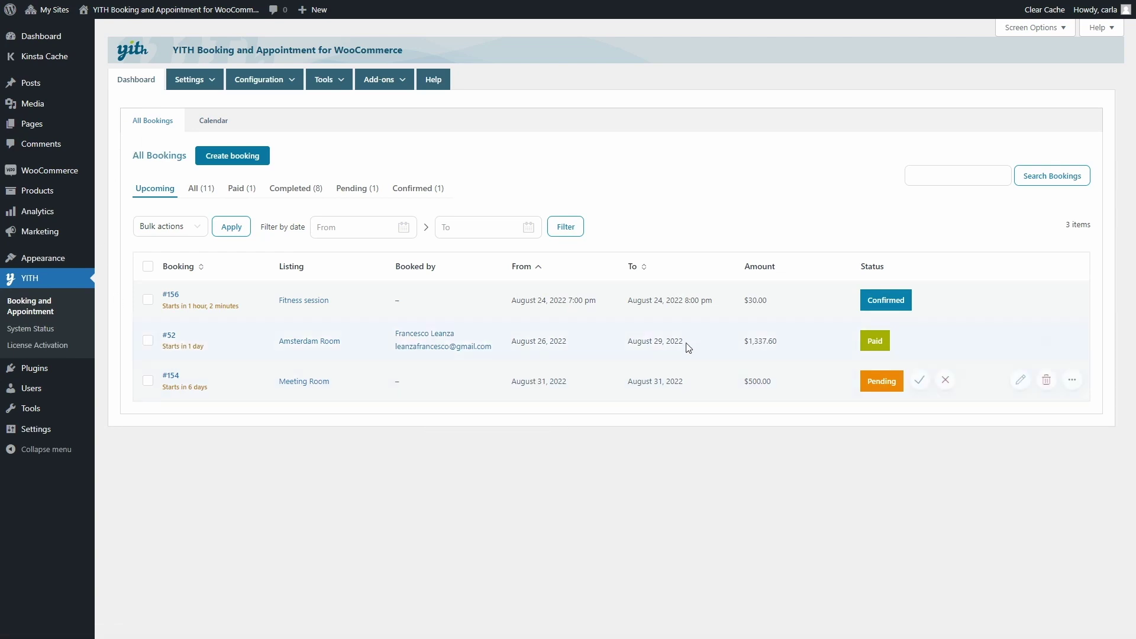
left_click(203, 191)
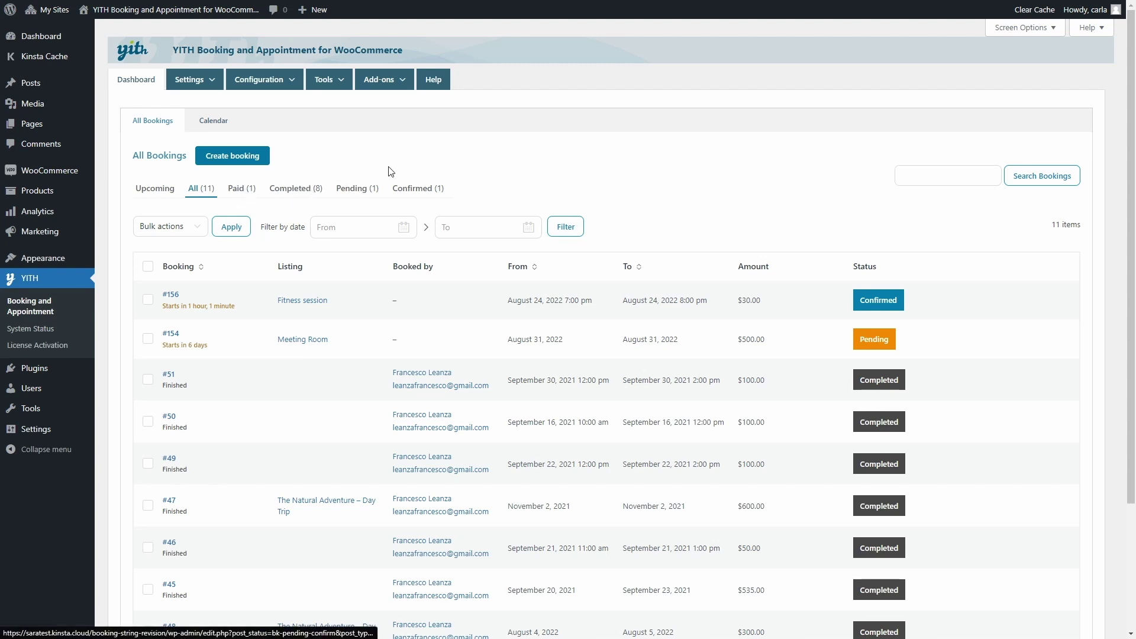
left_click(251, 190)
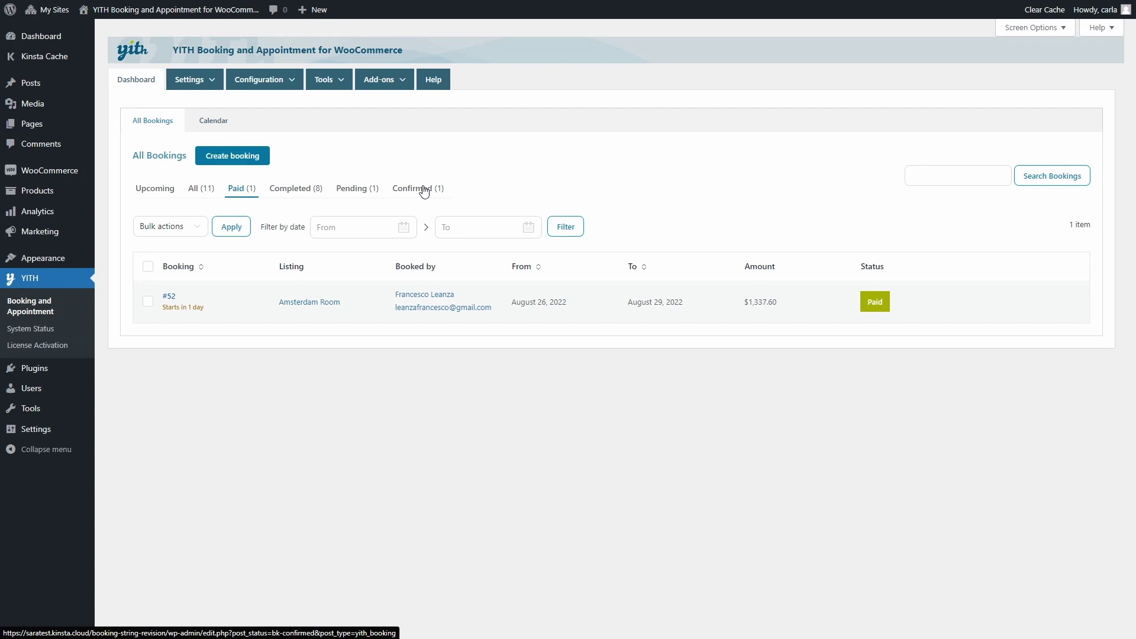
Examine the bookings calendar in the Day view and across the whole month of August 2022 in the Month view
left_click(221, 127)
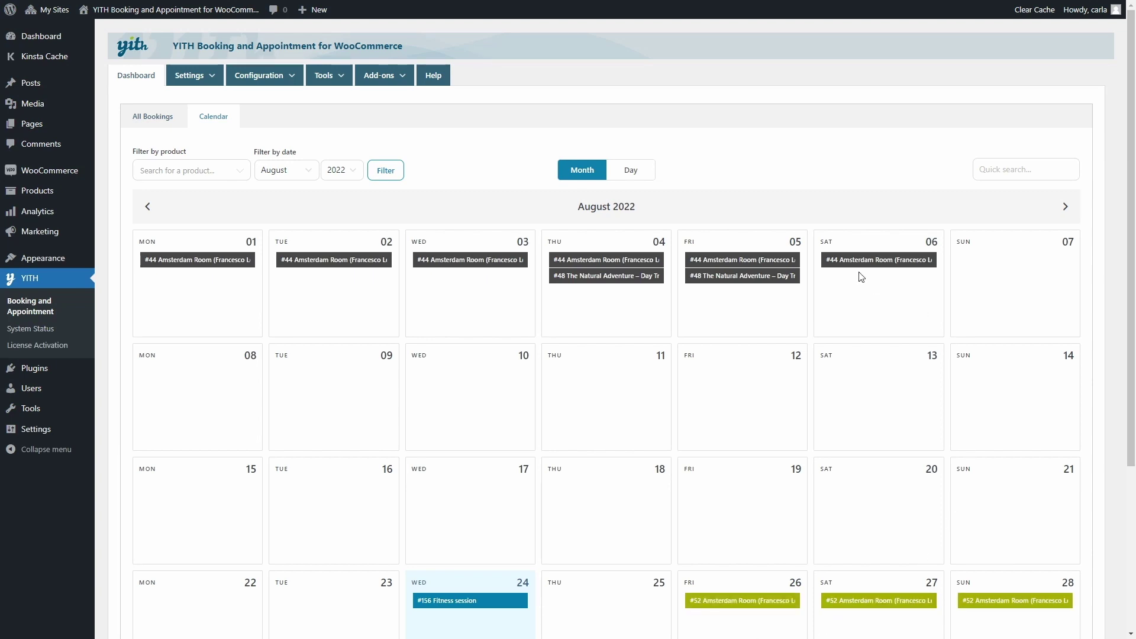
left_click(630, 178)
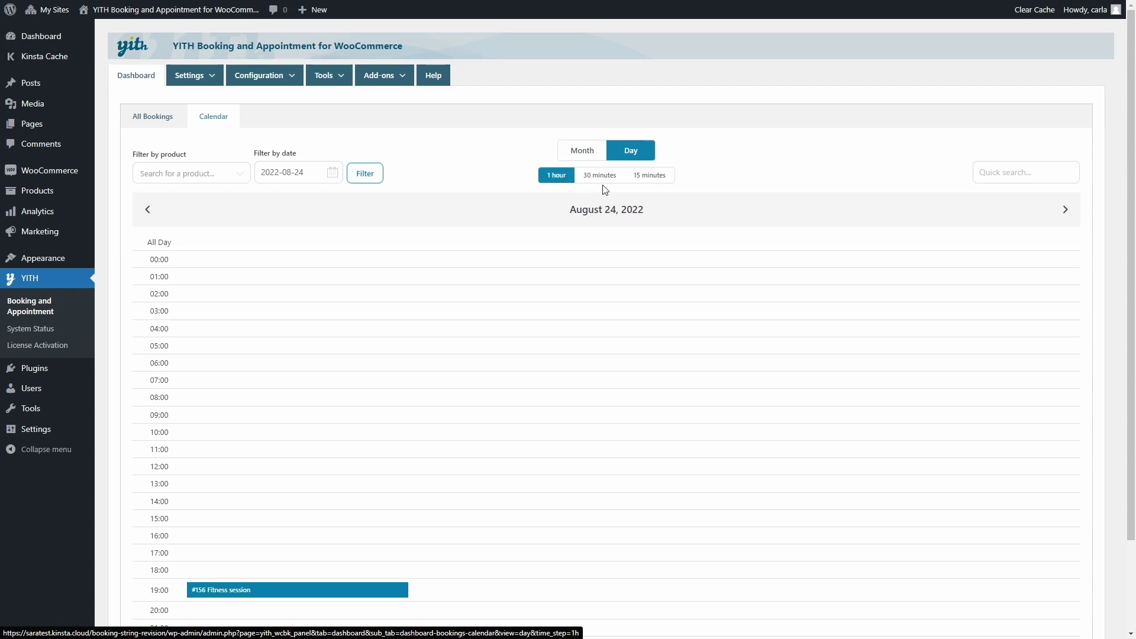
left_click(582, 152)
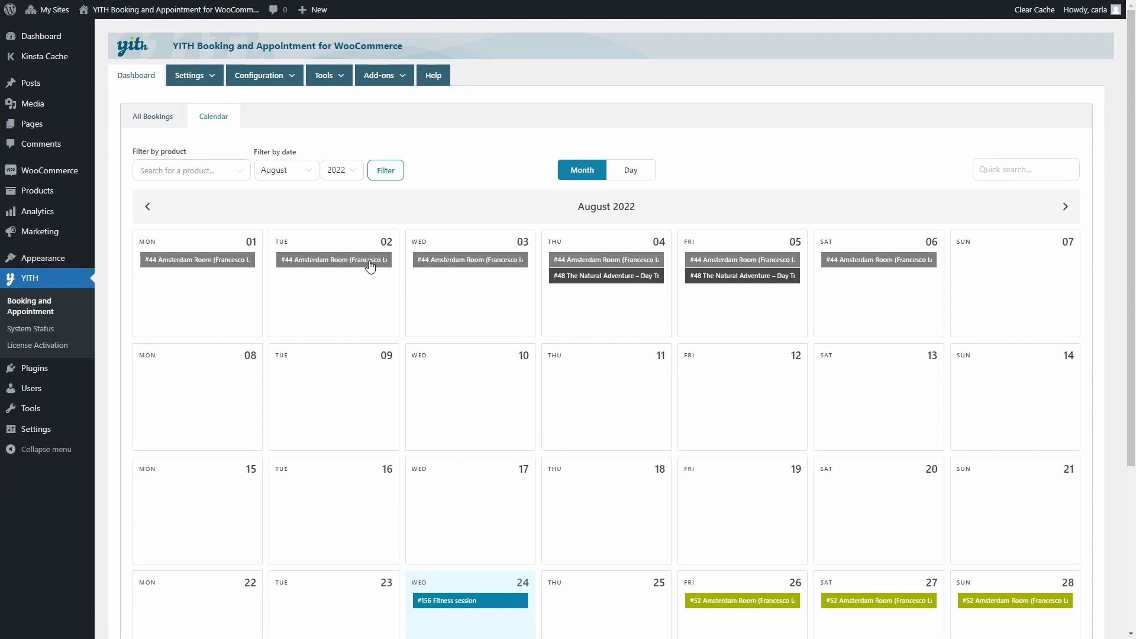
scroll(585, 288, "down", 2)
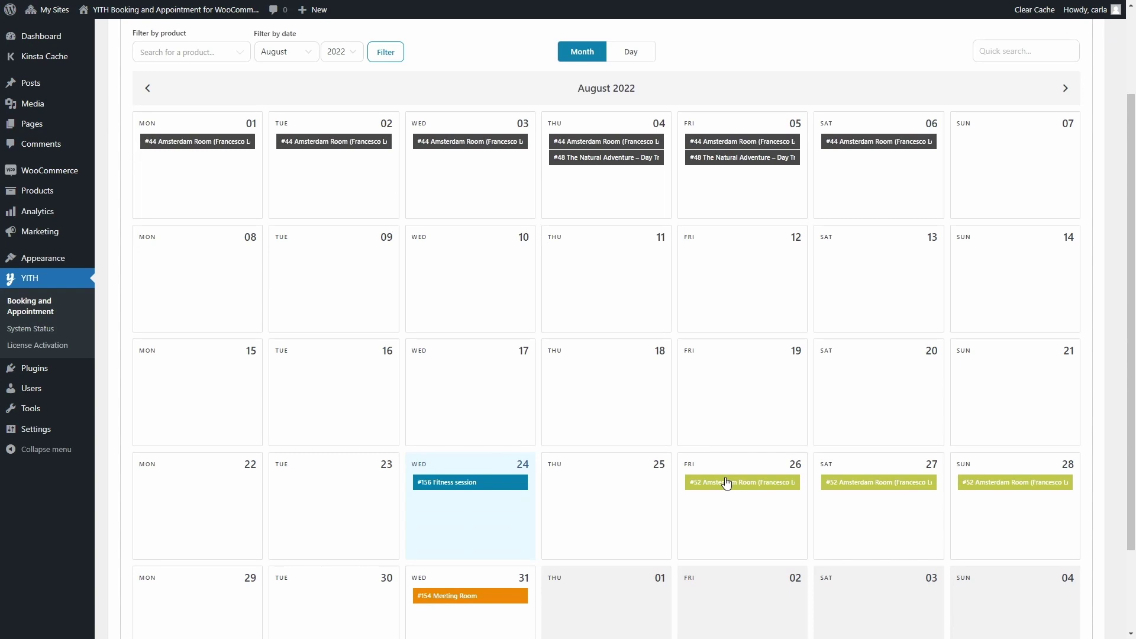
scroll(726, 483, "down", 1)
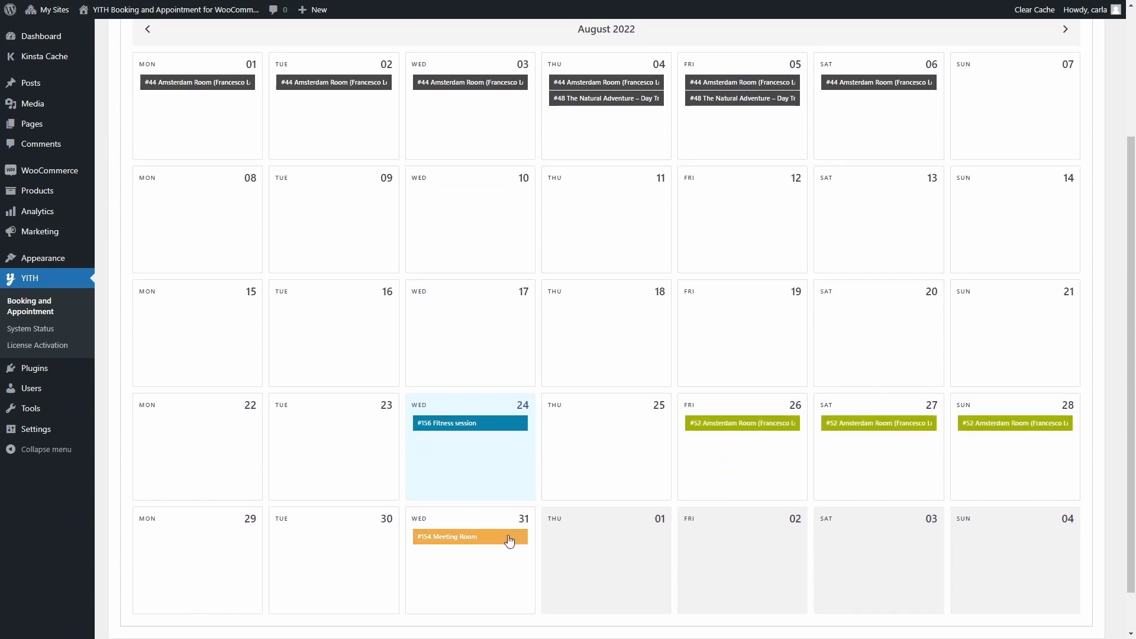
scroll(508, 540, "up", 3)
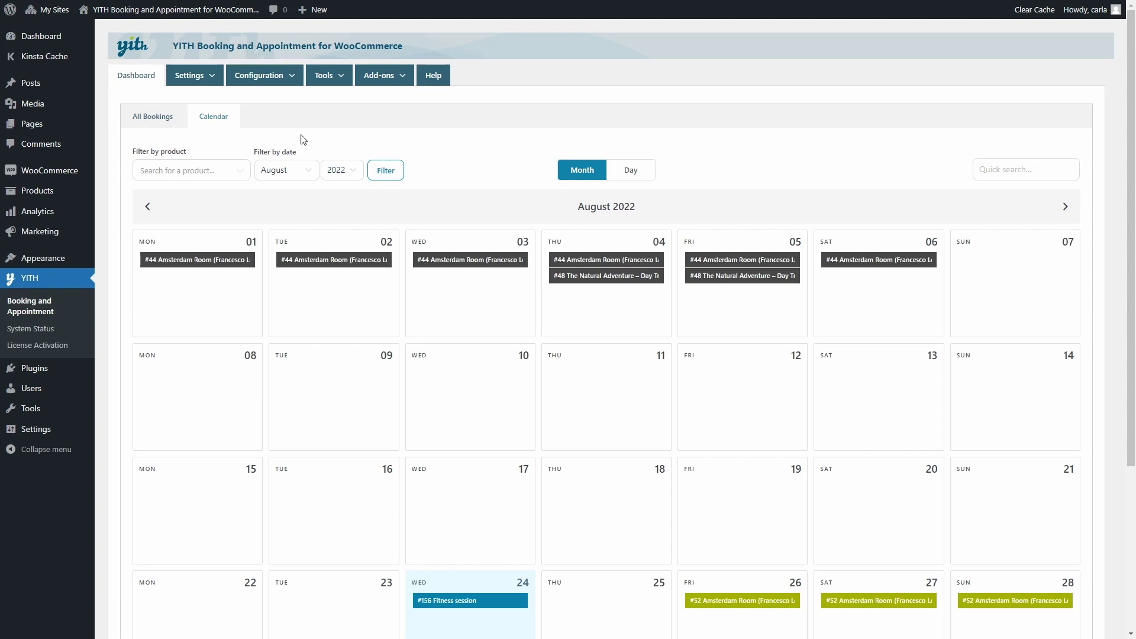
In the General Settings, enable rejecting pending bookings after 7 days and setting paid bookings to completed after 7 days, and save the options
mouse_move(205, 82)
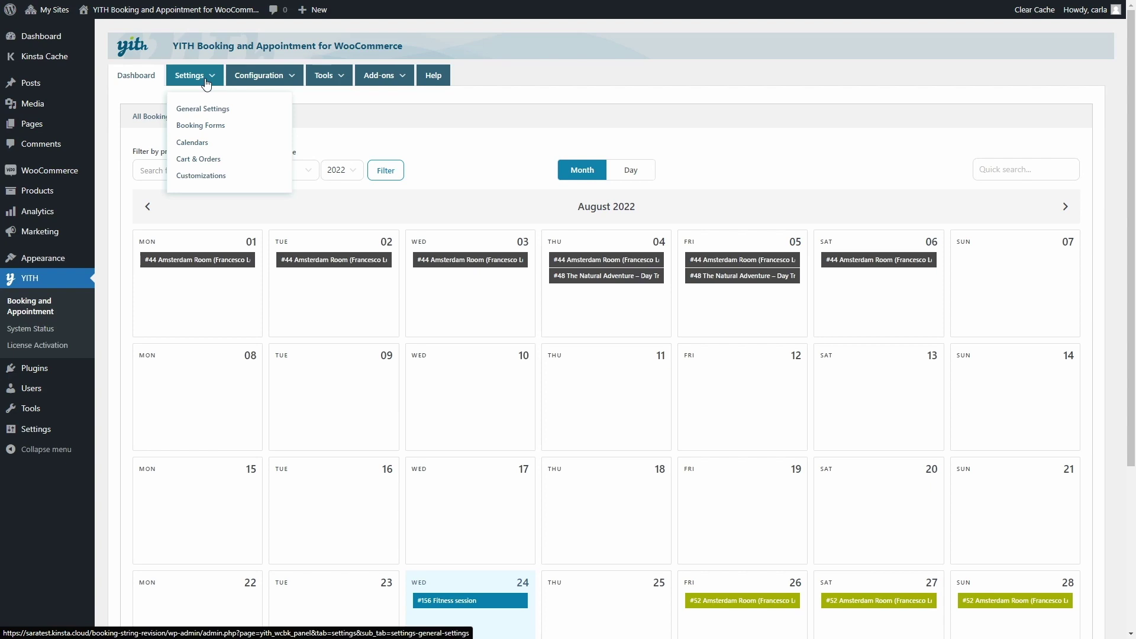
left_click(205, 110)
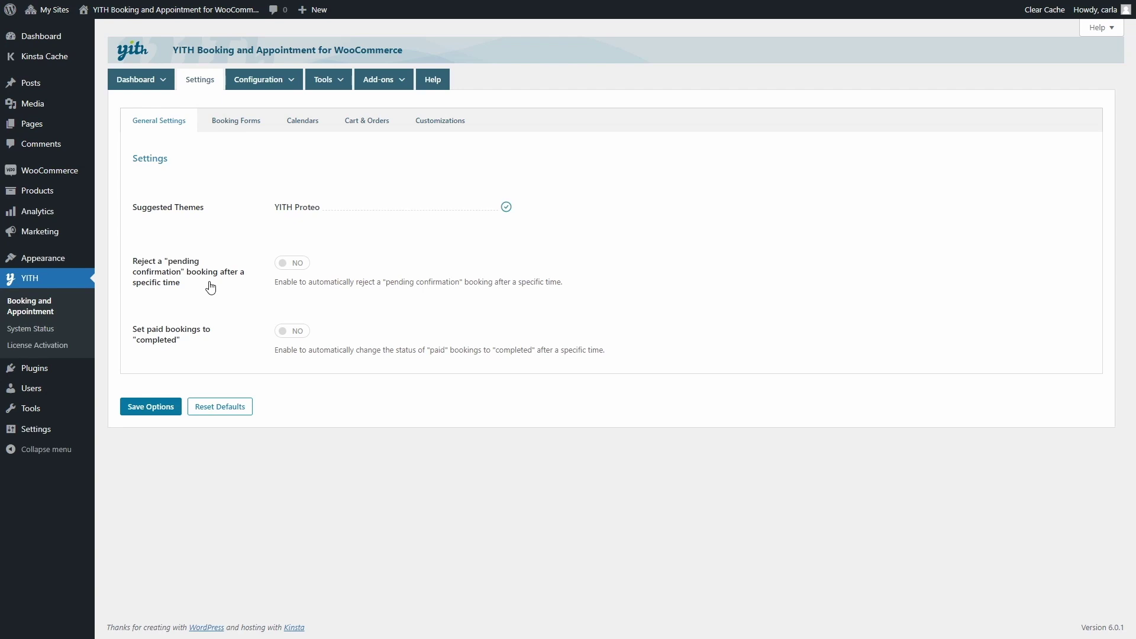
left_click(286, 266)
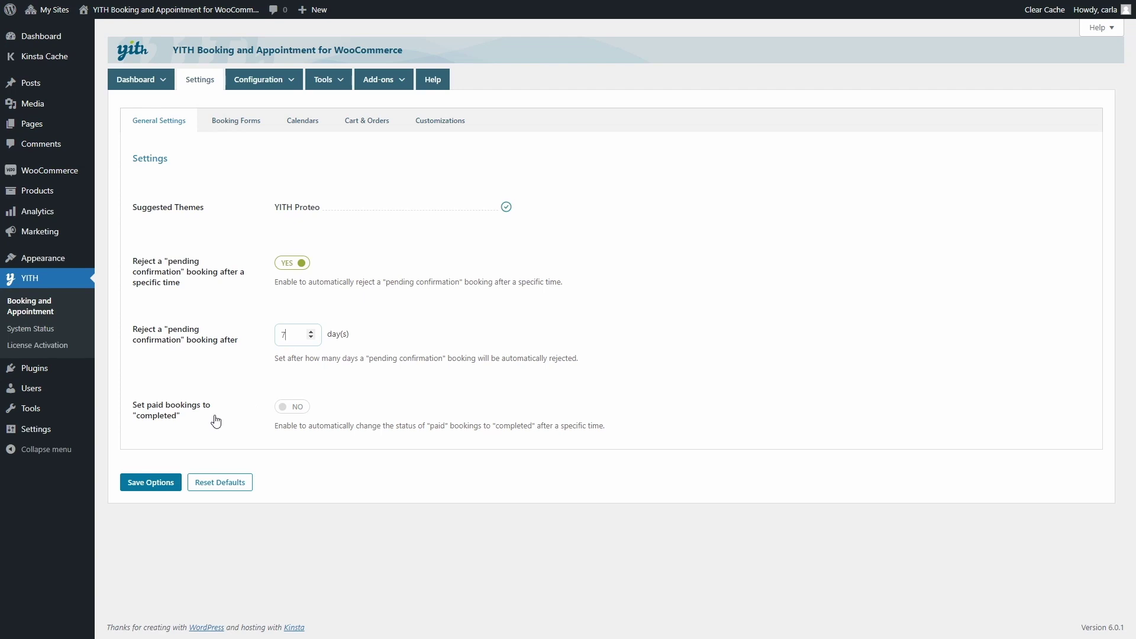
left_click(284, 408)
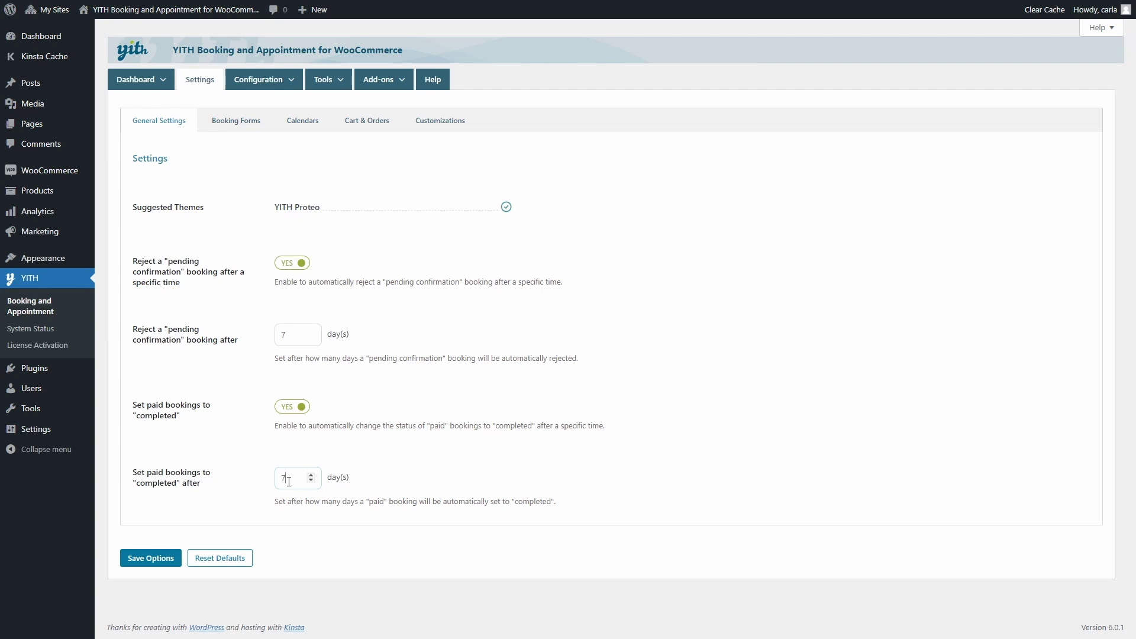
left_click(164, 557)
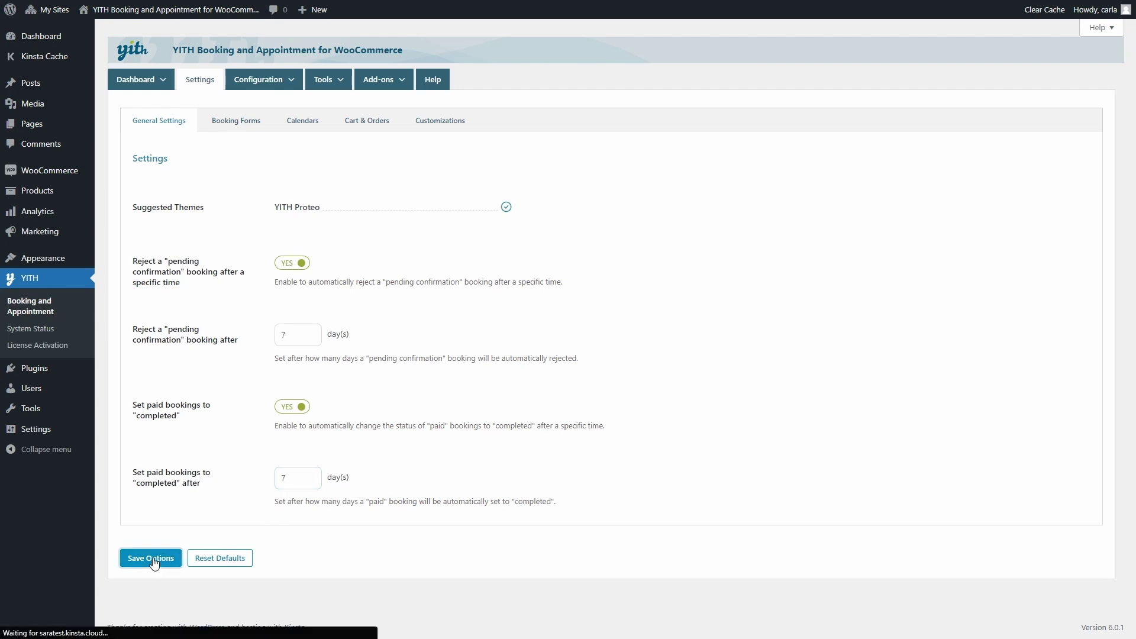
Examine the booking form on the Amsterdam Room product page and the available Booking Form Position choices in the Booking Forms settings
left_click(237, 120)
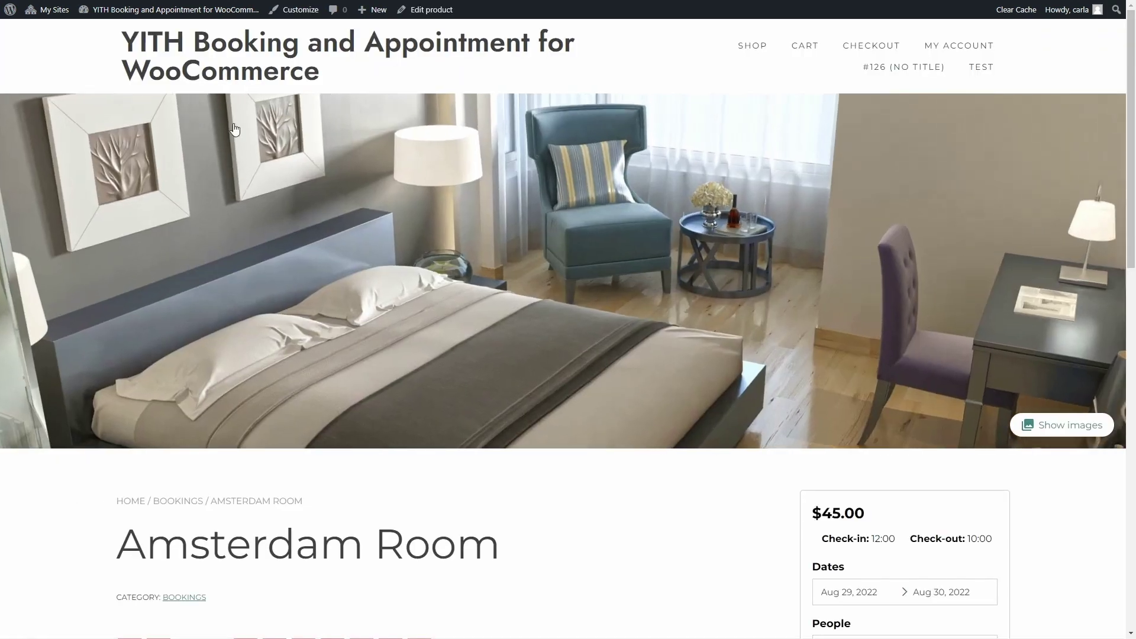
scroll(536, 222, "down", 5)
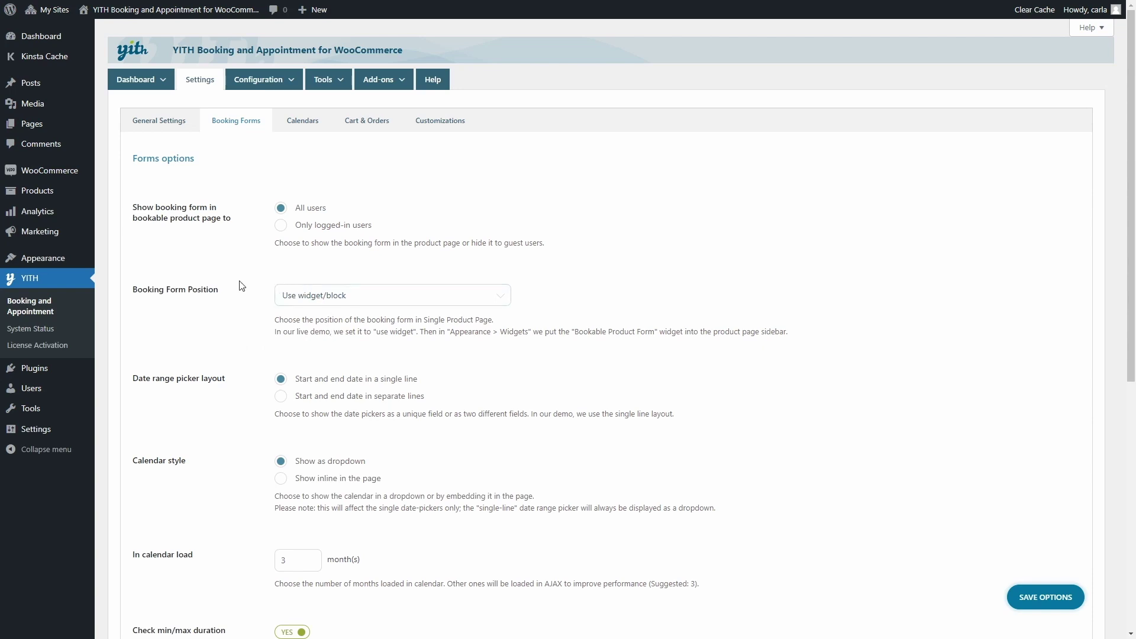
left_click(343, 295)
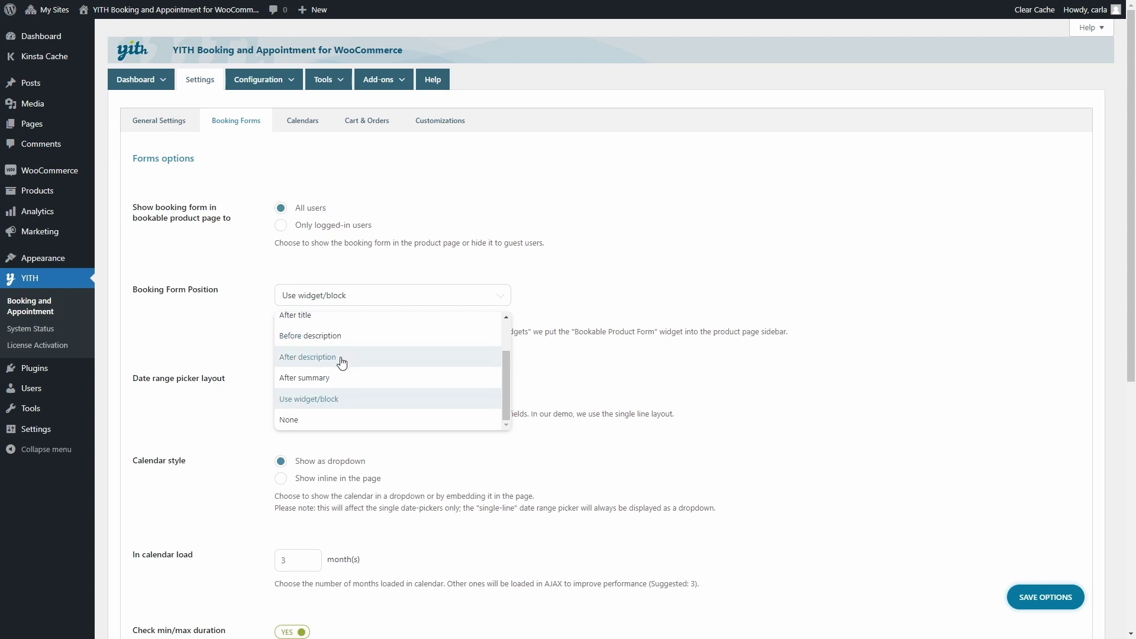
scroll(341, 362, "up", 2)
left_click(388, 300)
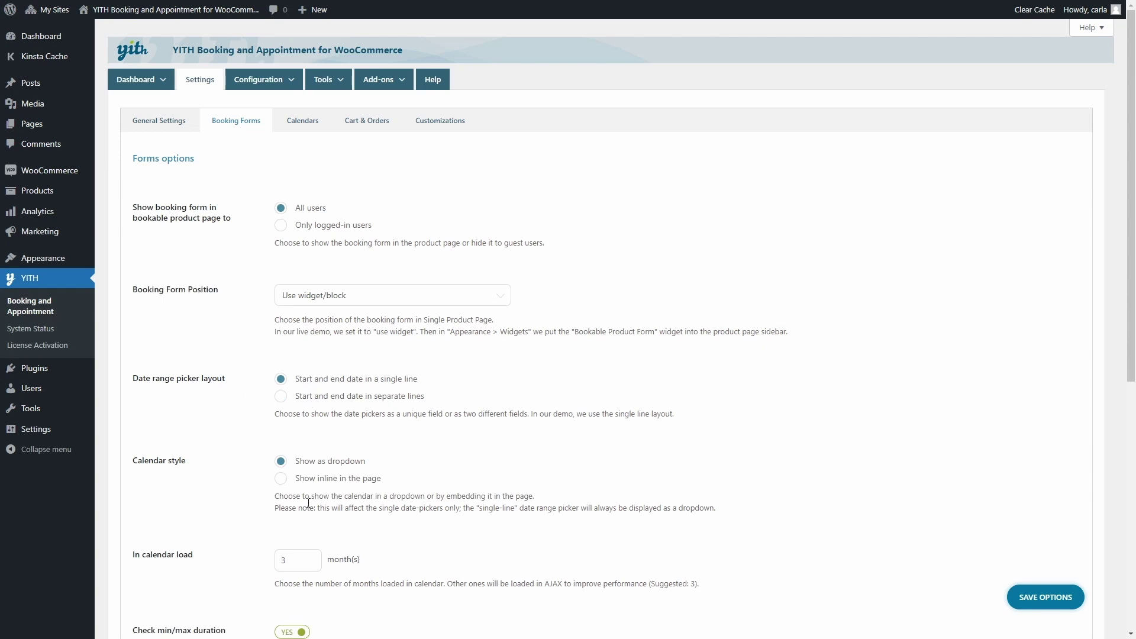
Review the remaining Booking Forms options, from the calendar style and months to load down to the booking form error behavior
scroll(178, 455, "down", 2)
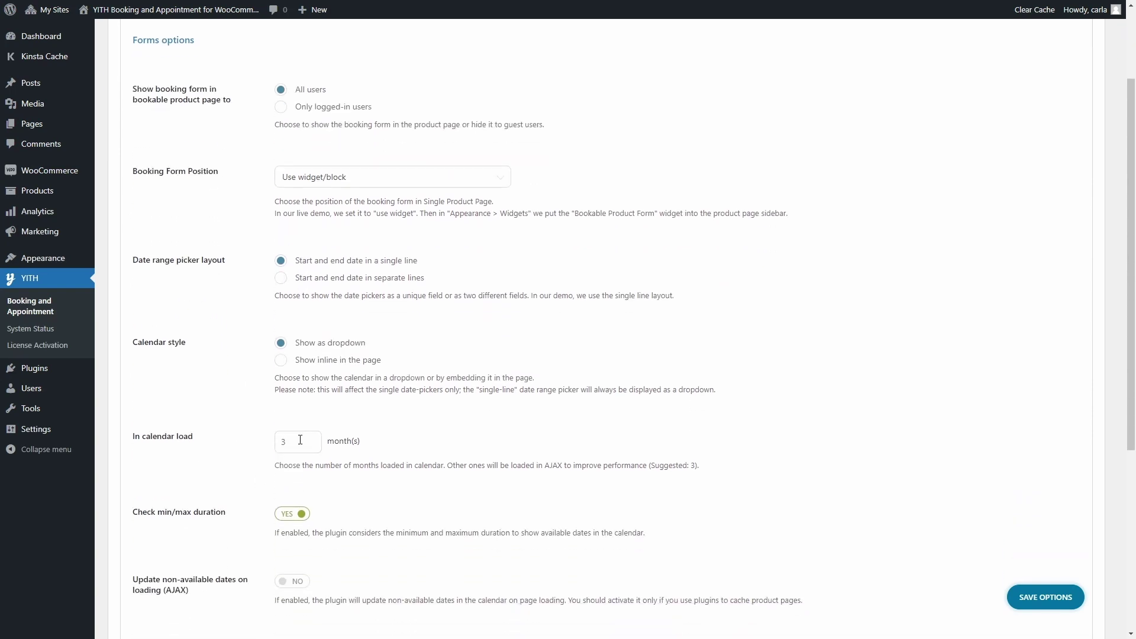
scroll(157, 452, "down", 4)
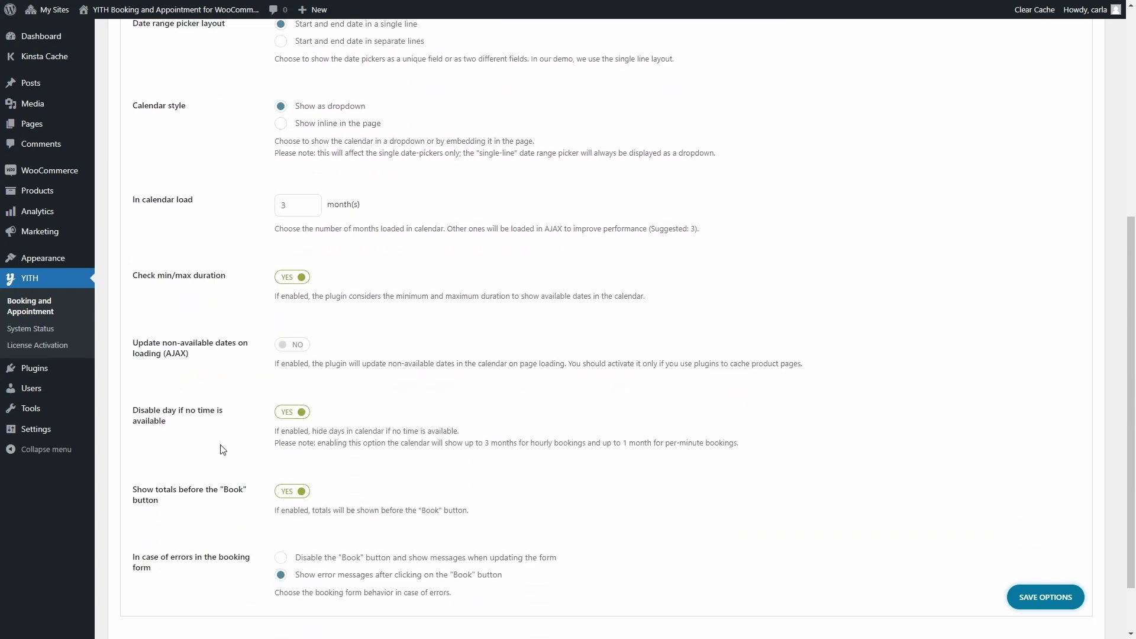
scroll(223, 448, "down", 2)
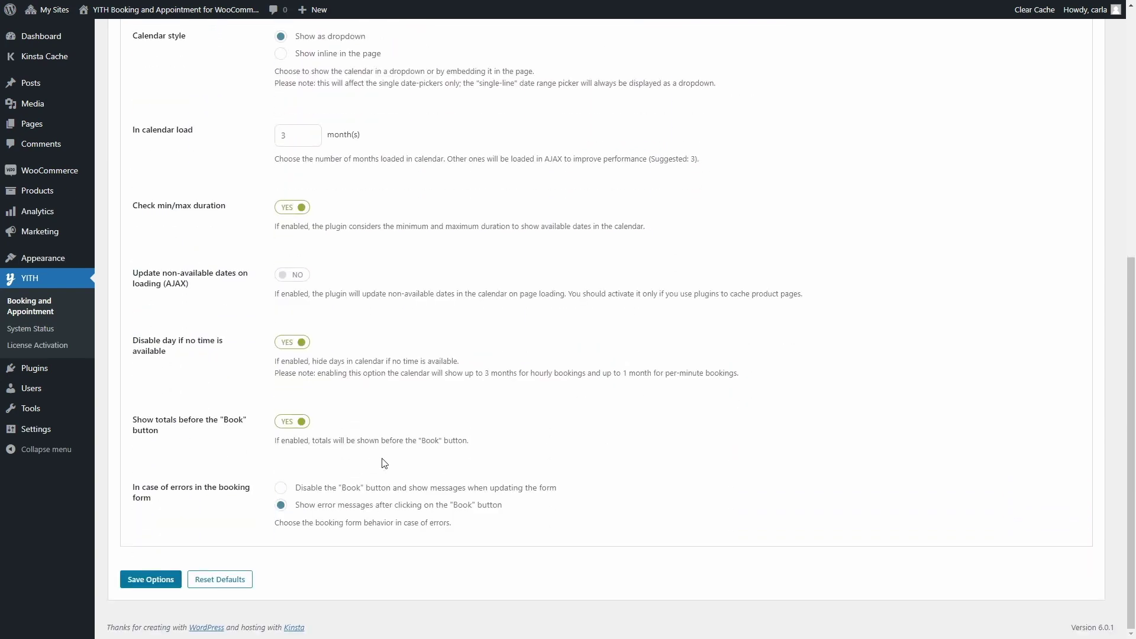
scroll(131, 457, "up", 3)
scroll(130, 456, "up", 5)
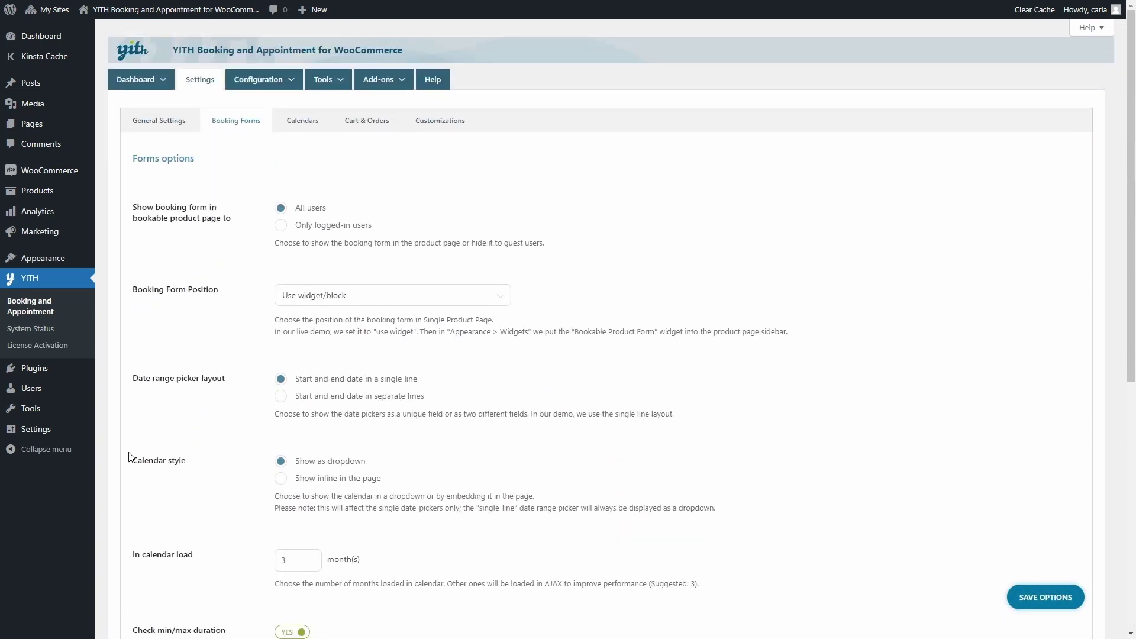
Open the Calendars settings and check the default time step choices for the Daily Calendar without changing the selection
left_click(319, 131)
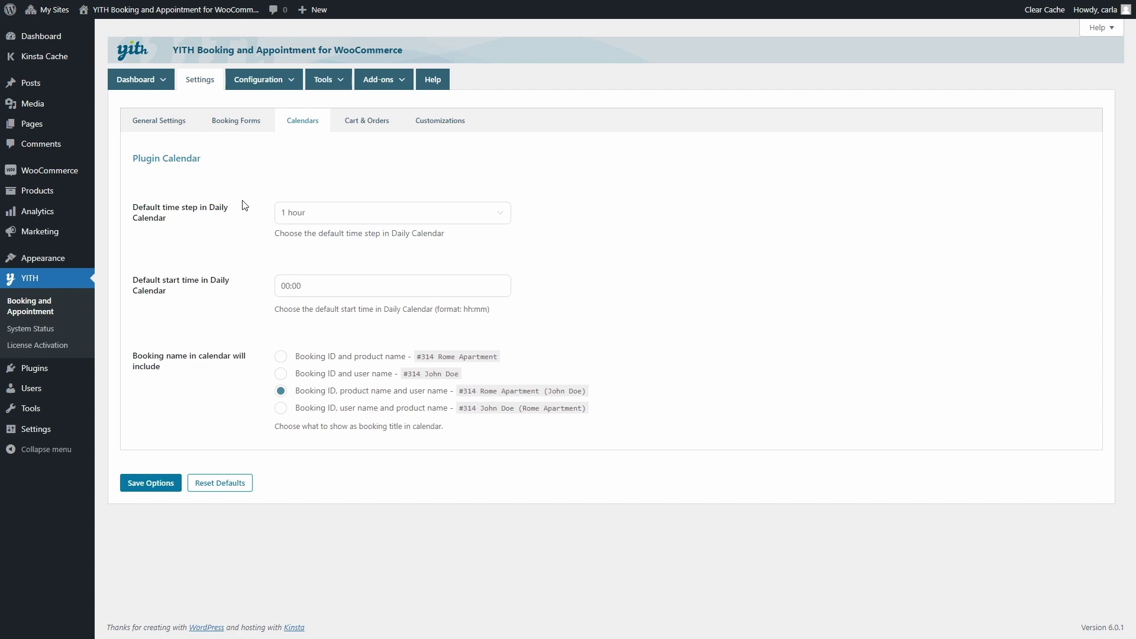
left_click(306, 218)
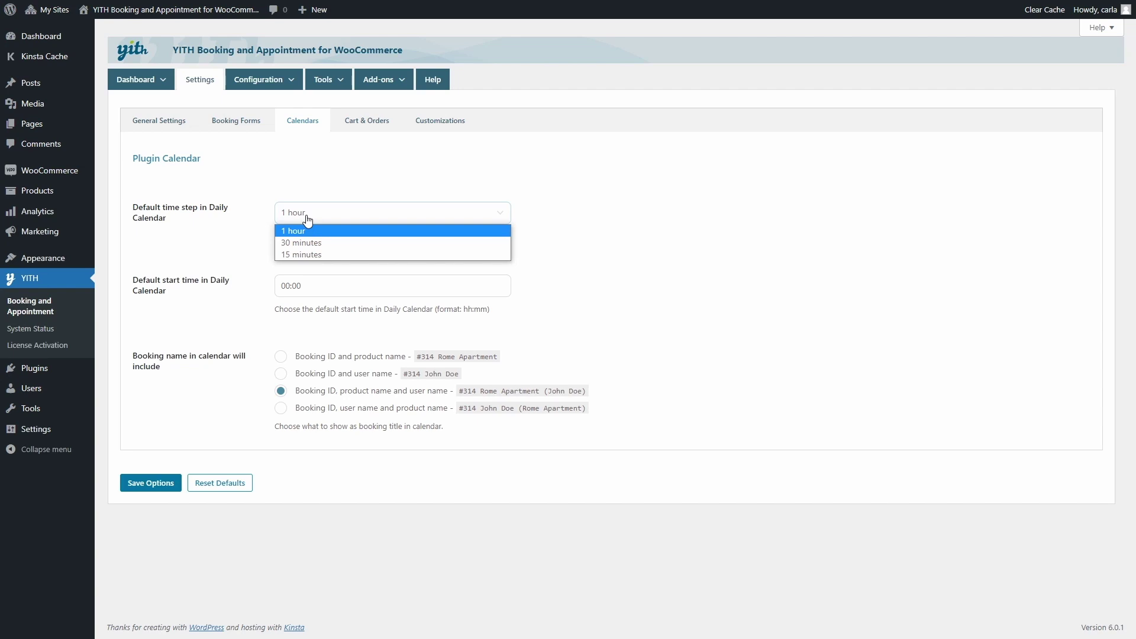
left_click(307, 221)
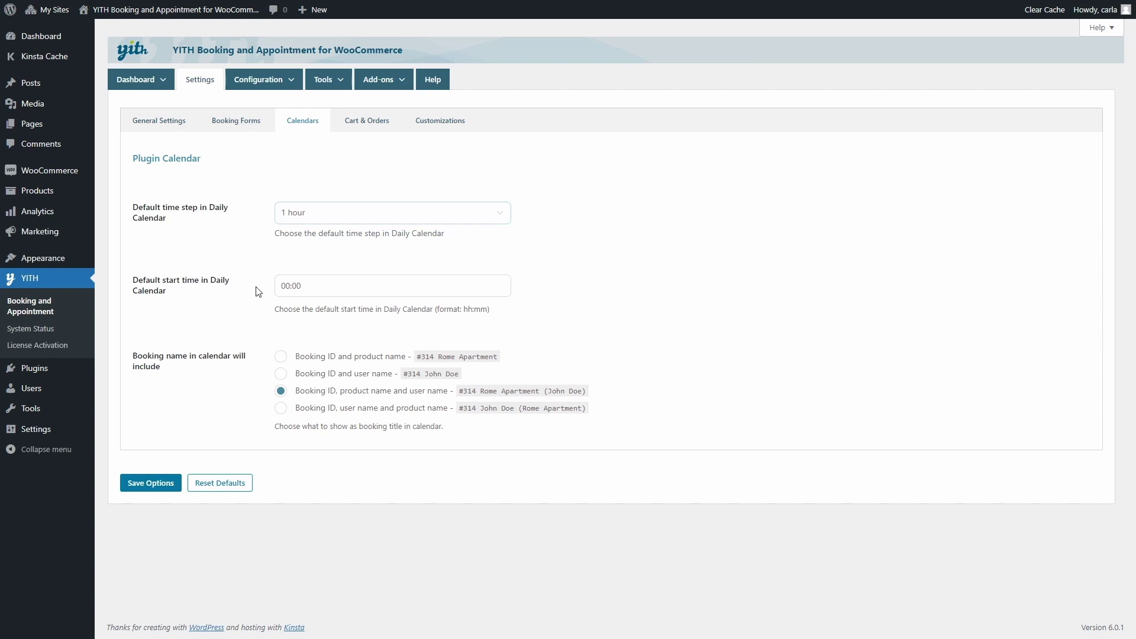
Open the Cart & Orders settings and examine the "Booking of:" label before the product name on the Cart and Checkout pages
left_click(361, 122)
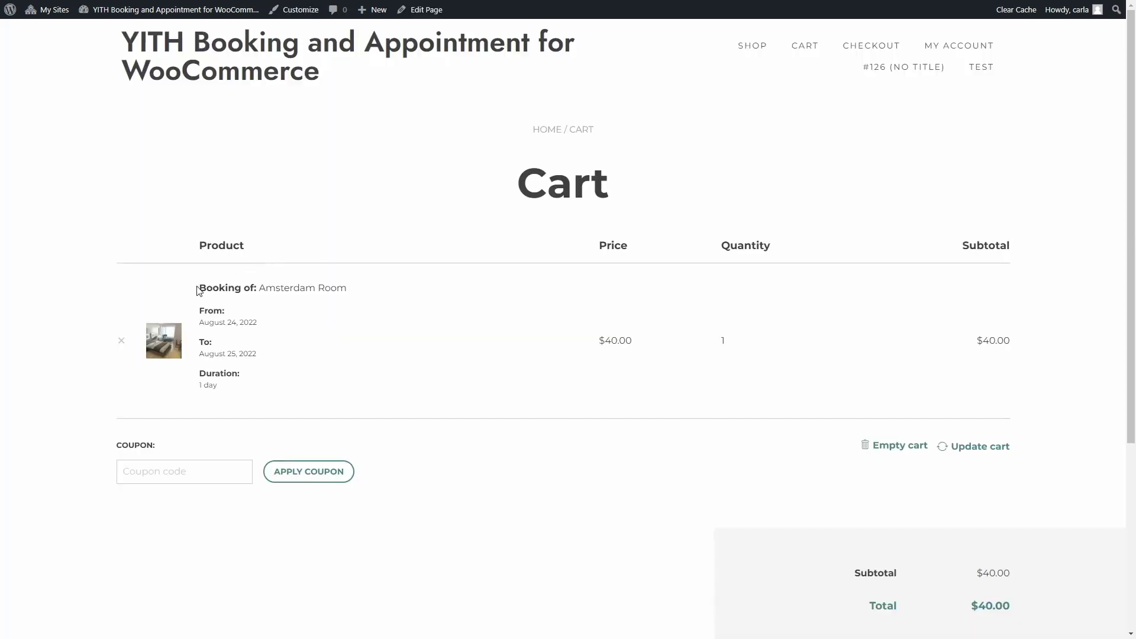
left_click_drag(200, 288, 258, 290)
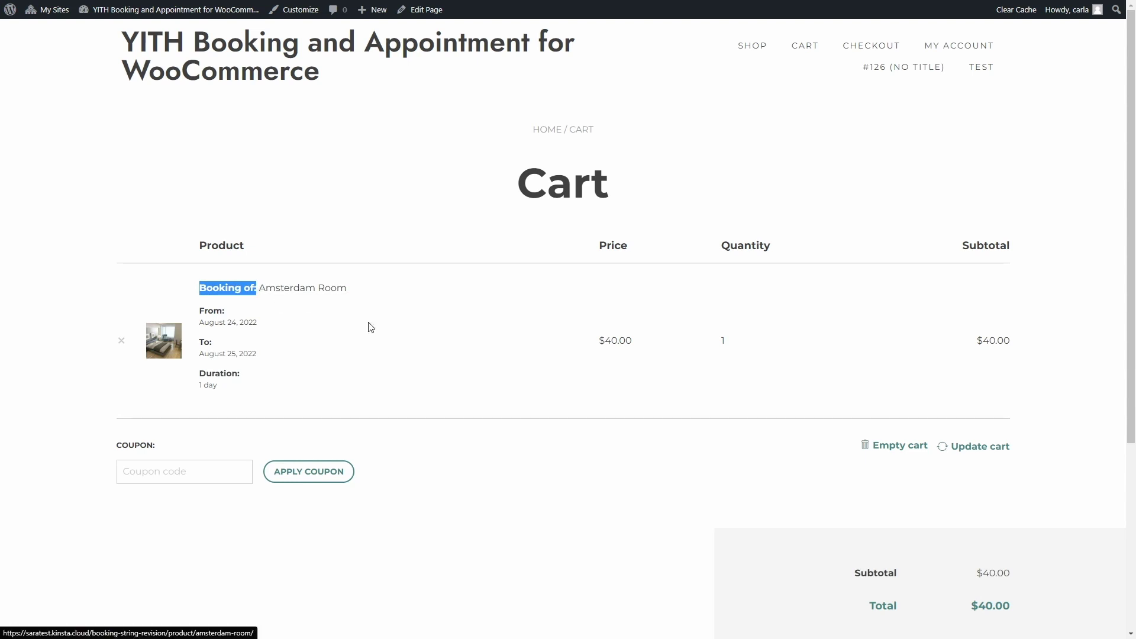
left_click(525, 391)
scroll(525, 391, "down", 4)
left_click(887, 438)
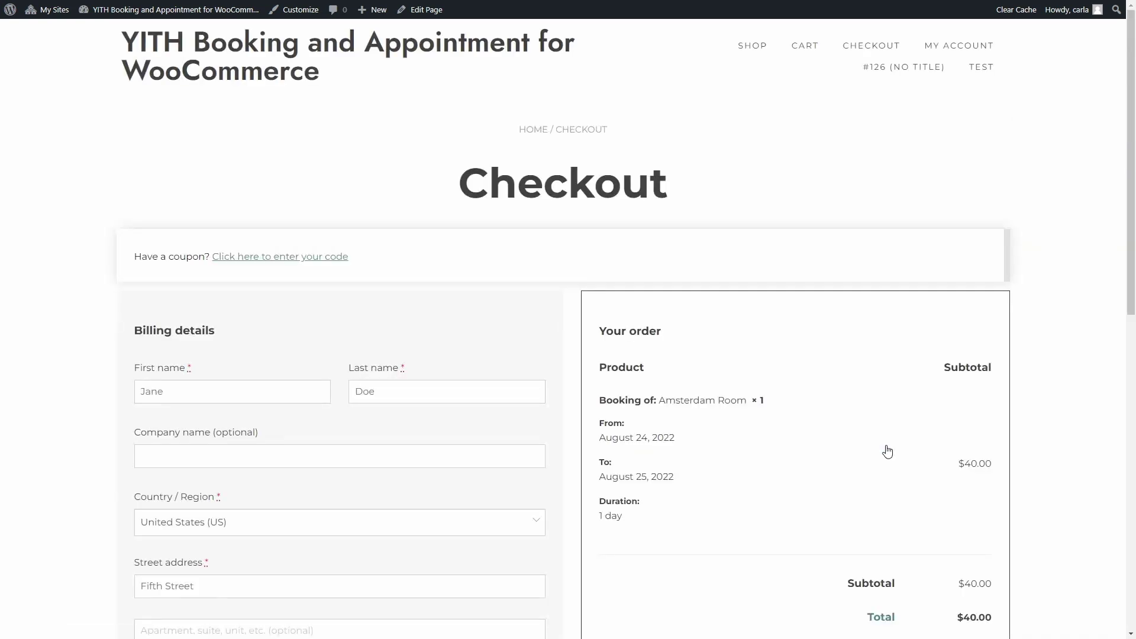
left_click_drag(600, 401, 656, 398)
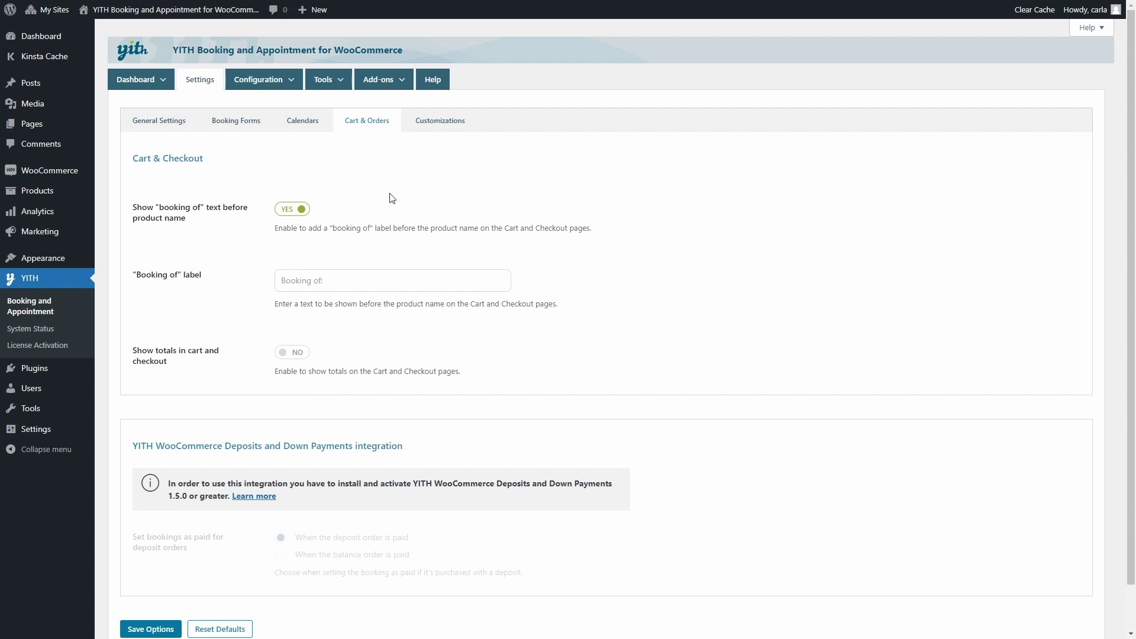
Open the Customizations settings and review the options from the price shown through the date and time picker formats, colors and font size
left_click(445, 123)
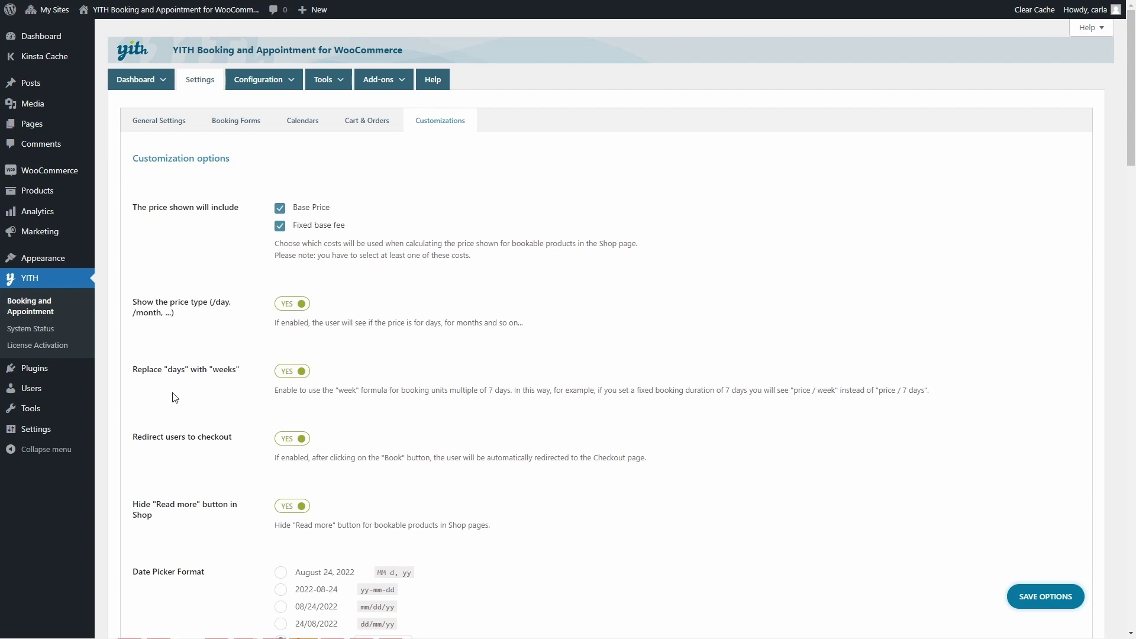
scroll(175, 398, "down", 1)
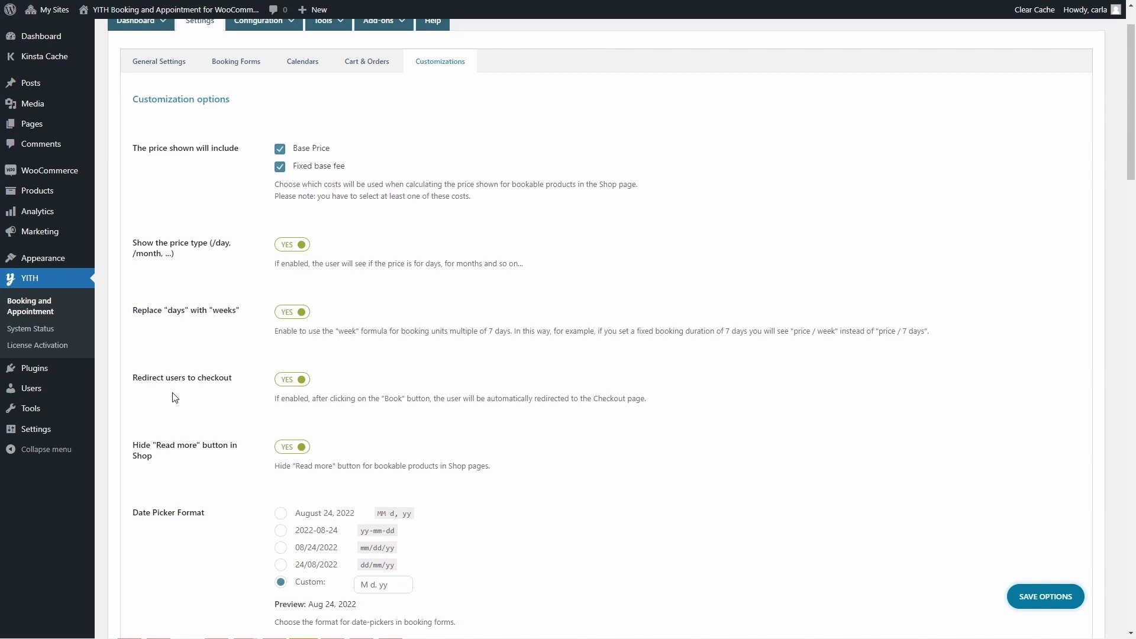
scroll(175, 398, "down", 2)
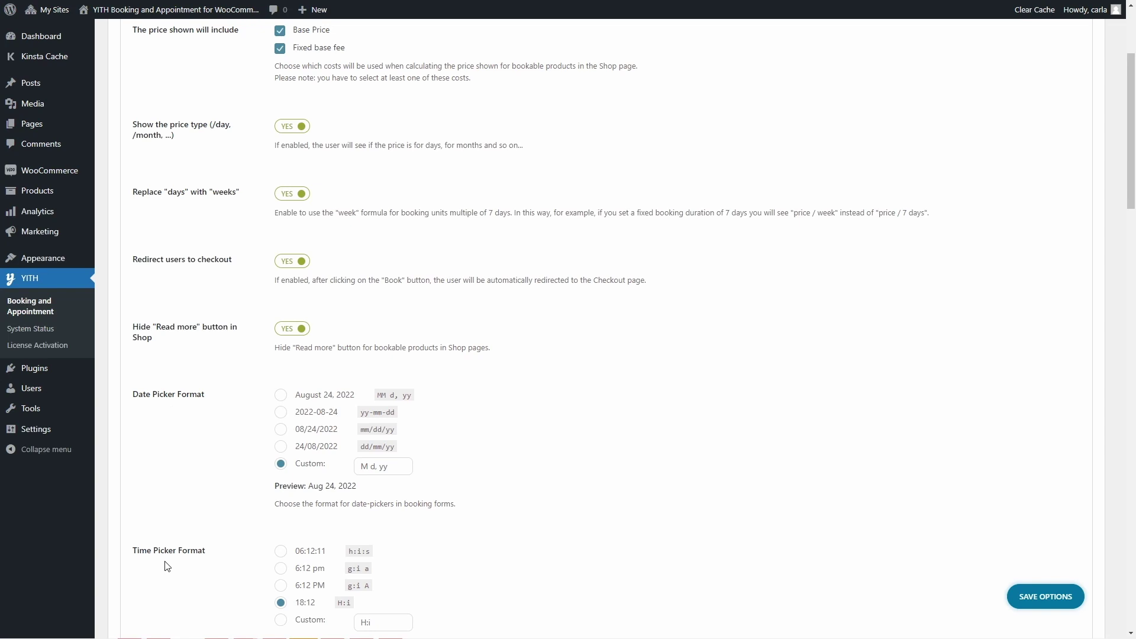
scroll(168, 530, "down", 1)
scroll(171, 515, "down", 3)
scroll(171, 515, "down", 2)
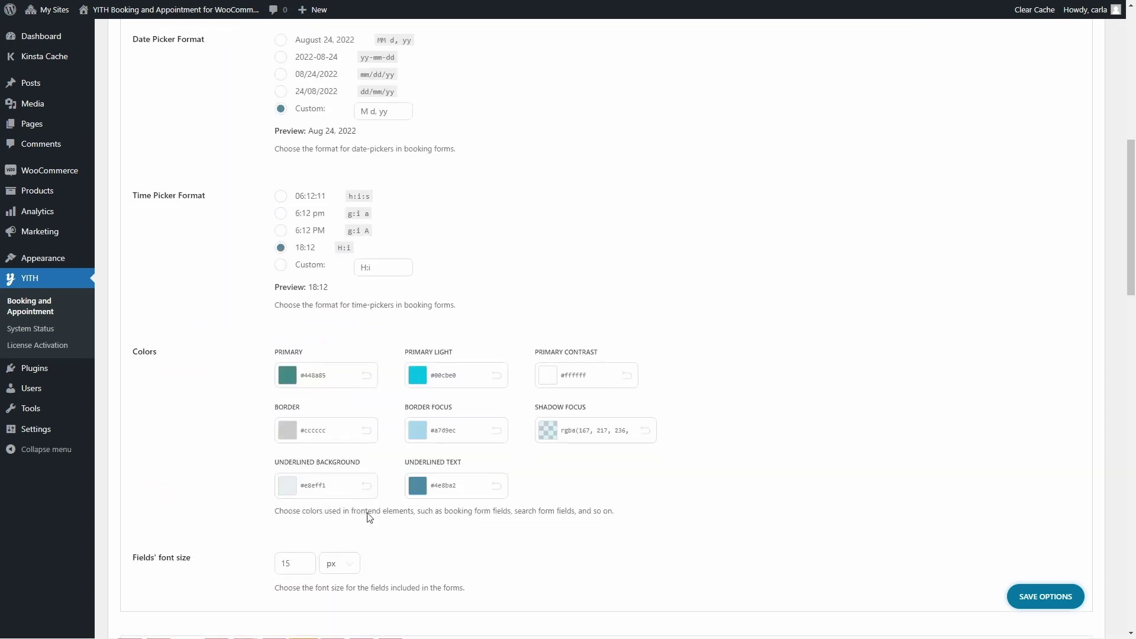
scroll(286, 352, "down", 2)
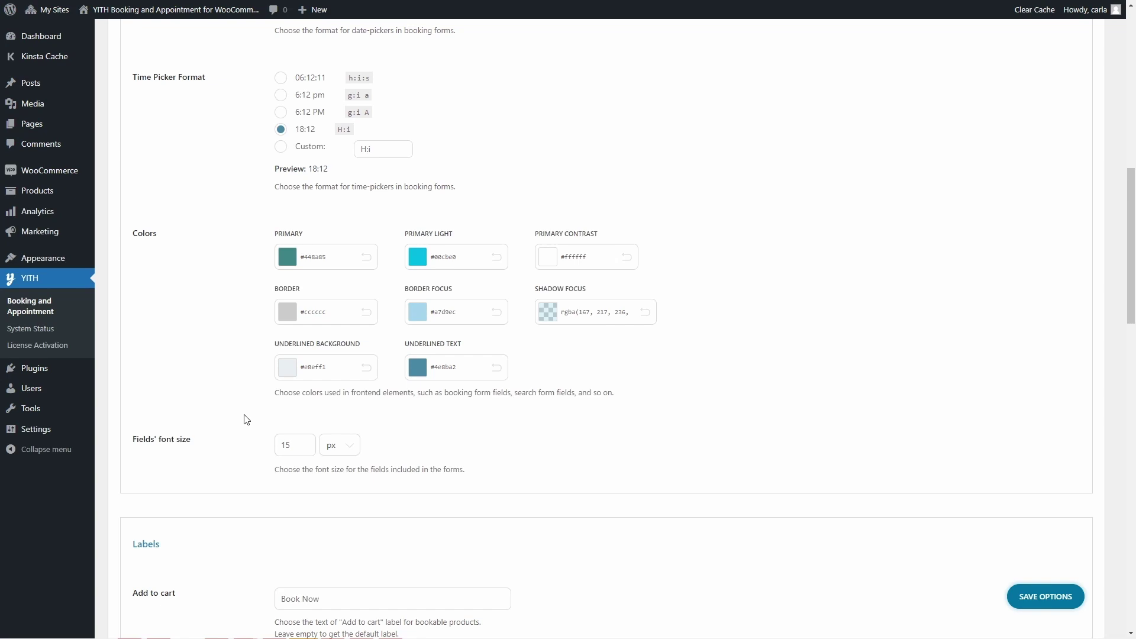
scroll(246, 420, "down", 3)
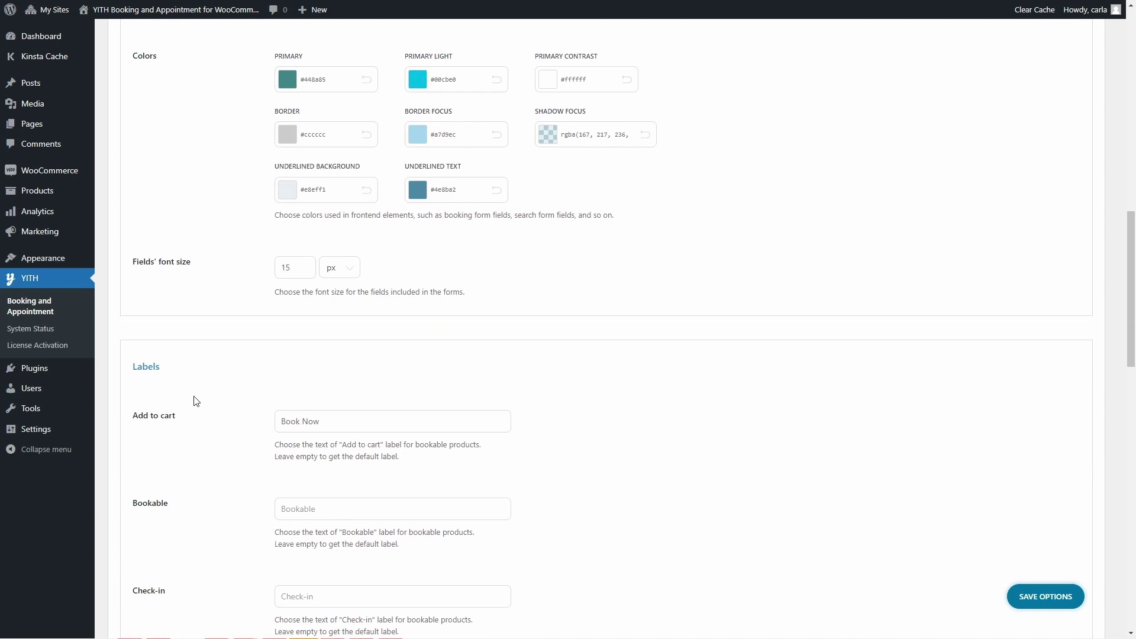
Review the customizable text labels for bookable products, from Add to cart down to Request Confirmation
scroll(293, 396, "down", 9)
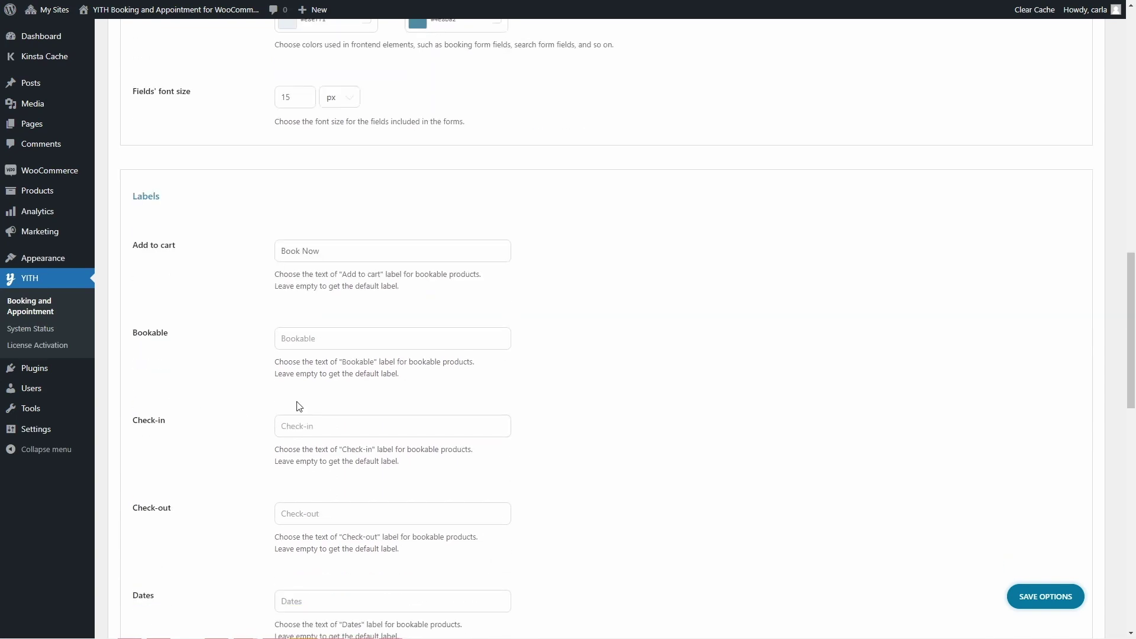
scroll(287, 408, "down", 6)
scroll(287, 408, "up", 12)
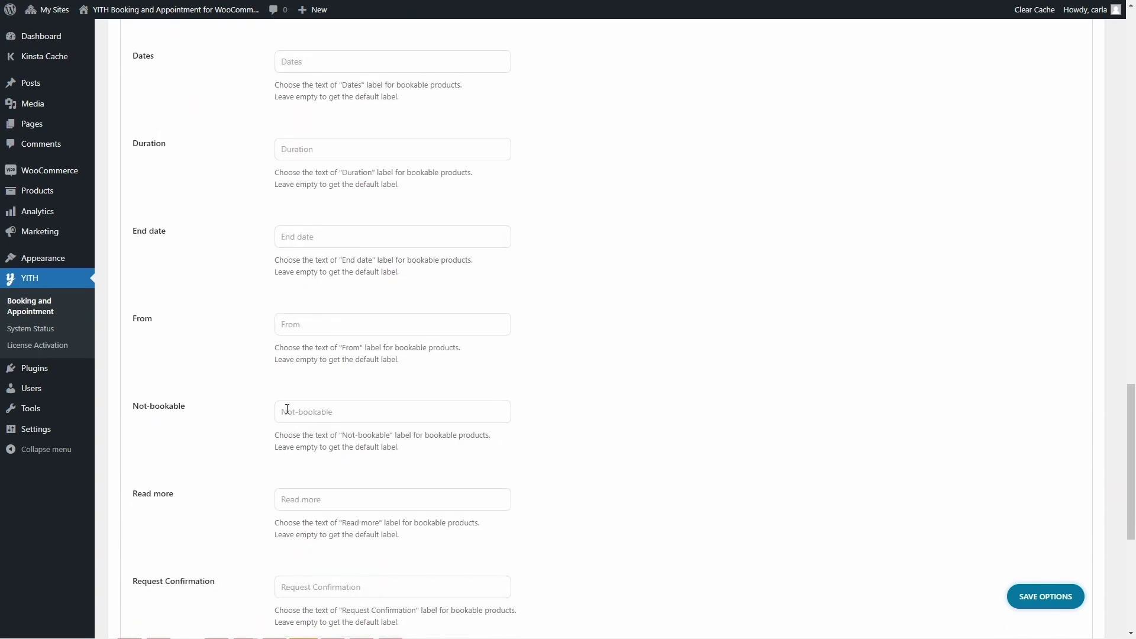
scroll(287, 408, "up", 3)
scroll(219, 458, "down", 2)
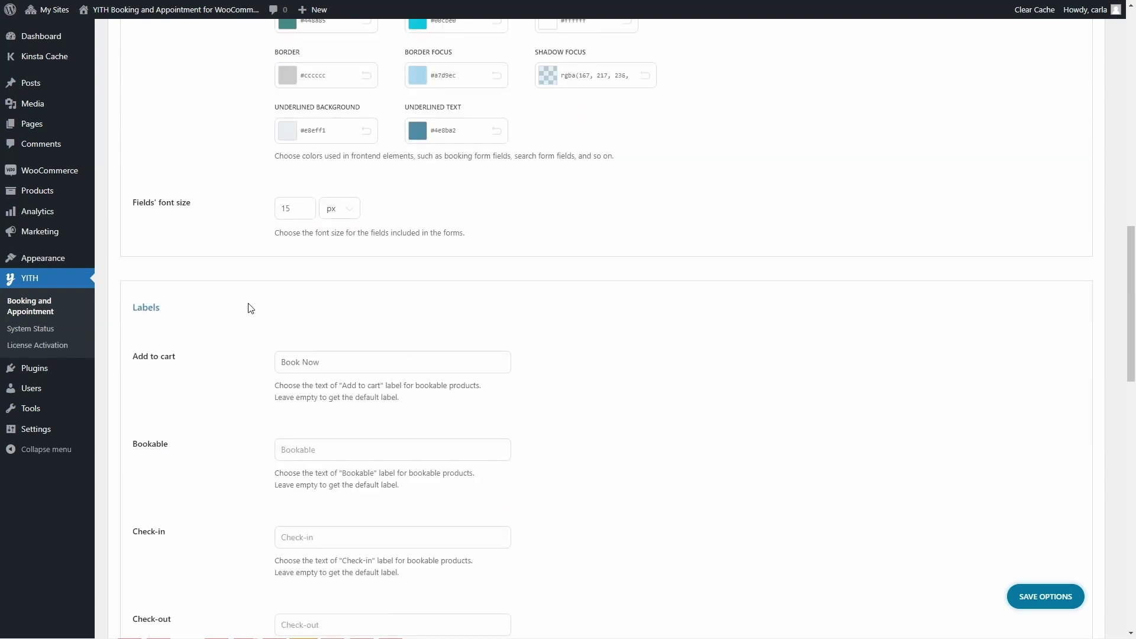
scroll(180, 312, "down", 2)
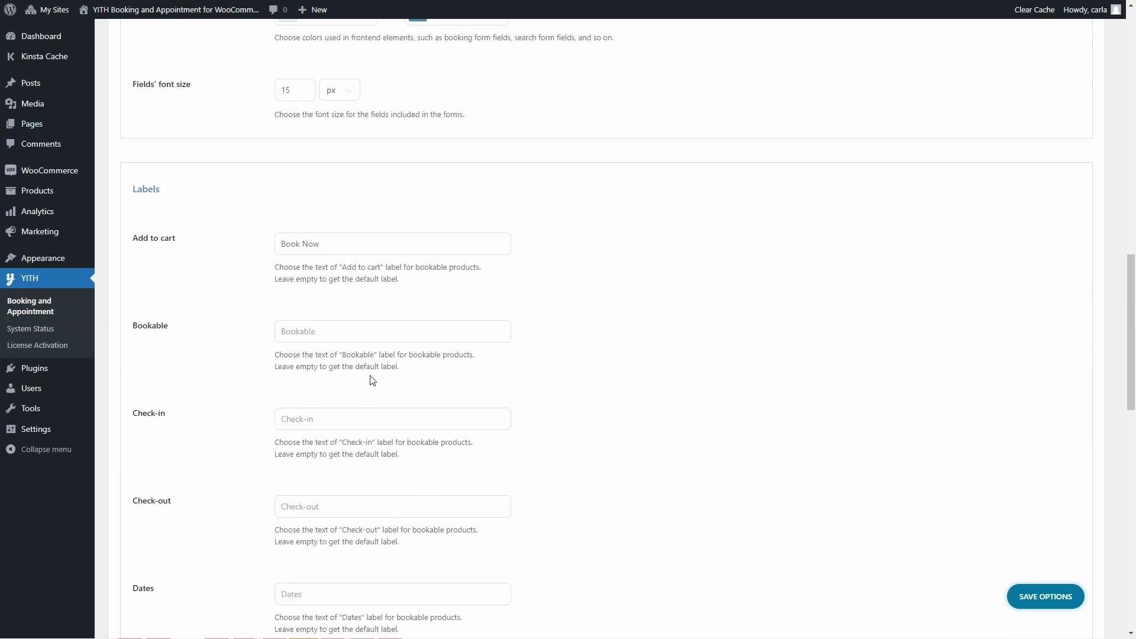
scroll(162, 310, "down", 2)
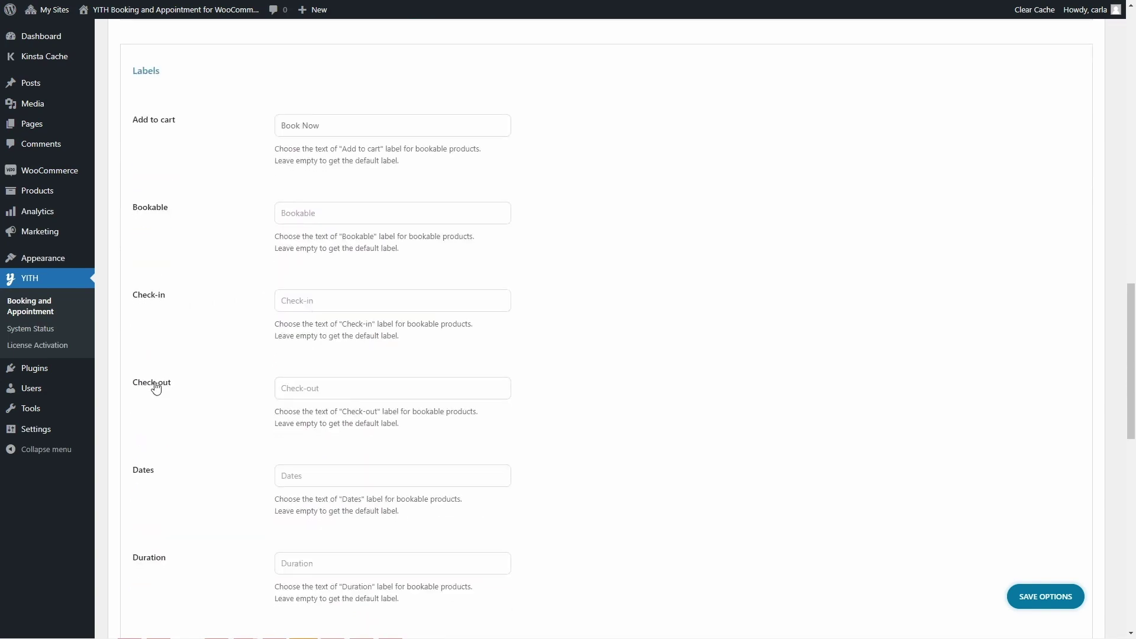
scroll(208, 343, "down", 3)
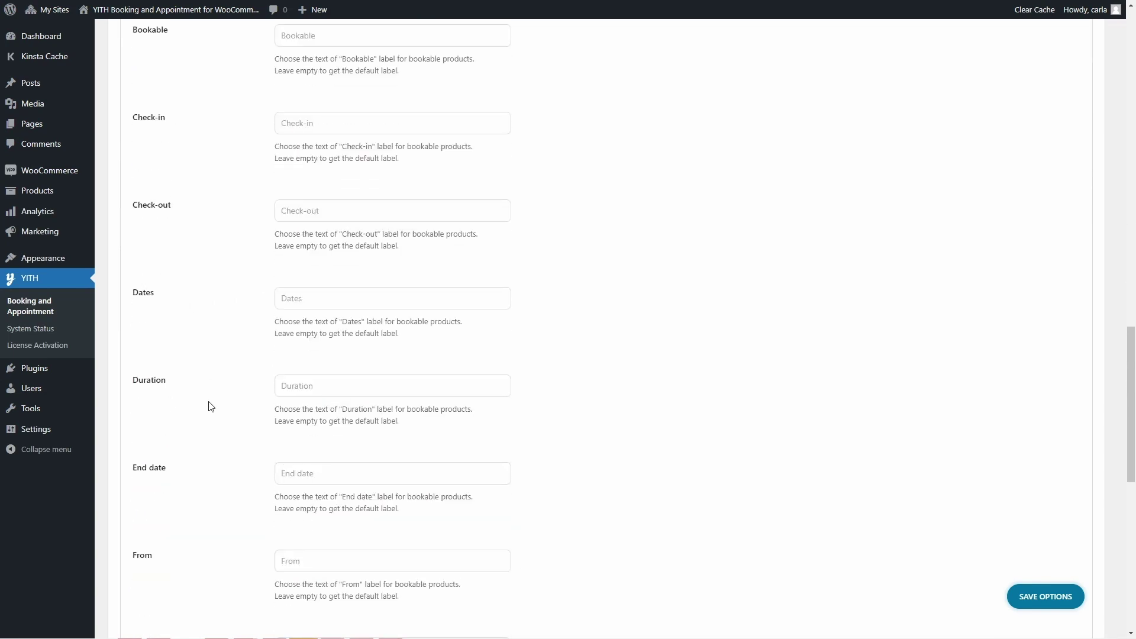
scroll(211, 405, "down", 2)
scroll(249, 396, "down", 7)
scroll(243, 397, "up", 8)
scroll(244, 398, "up", 6)
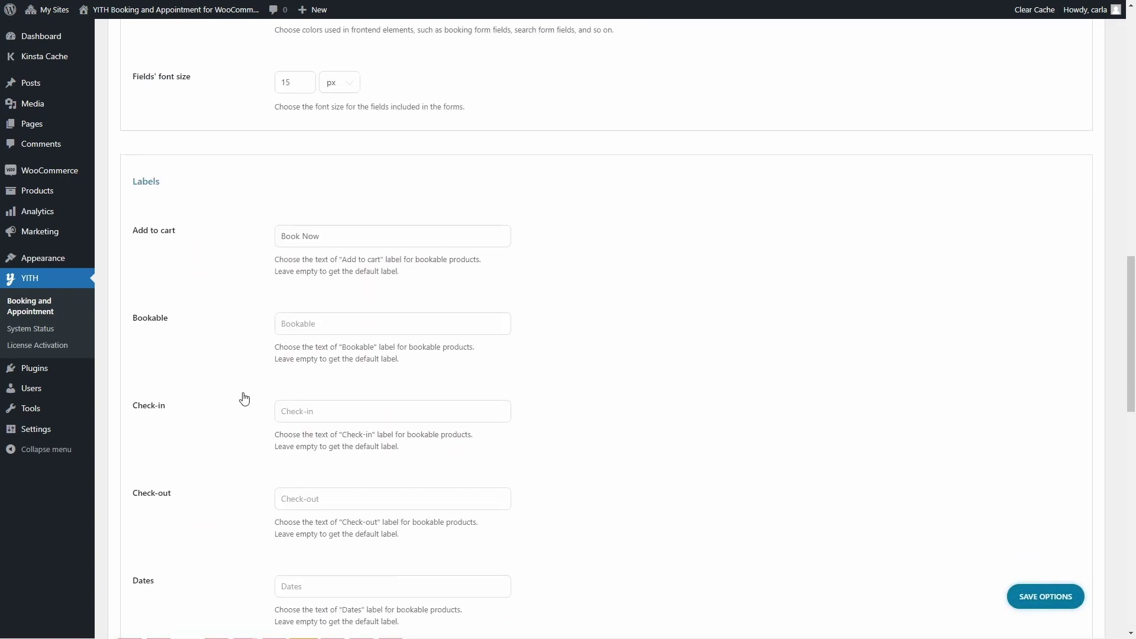
Change the Add to cart label for bookable products to "Book it now!!" and save the options
scroll(245, 398, "up", 1)
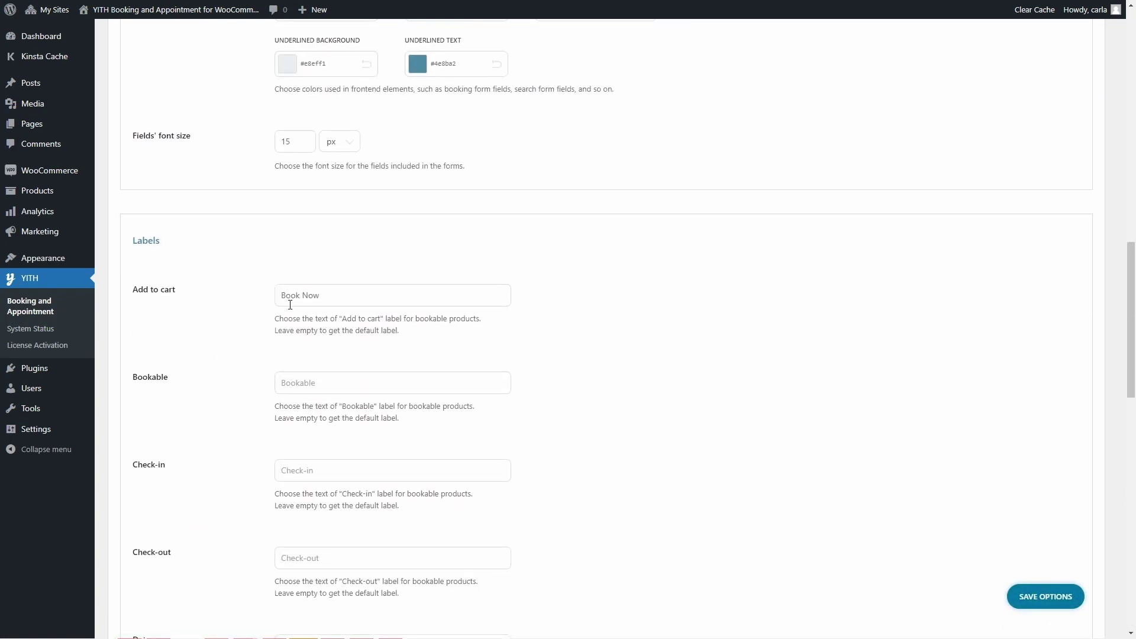
left_click(339, 294)
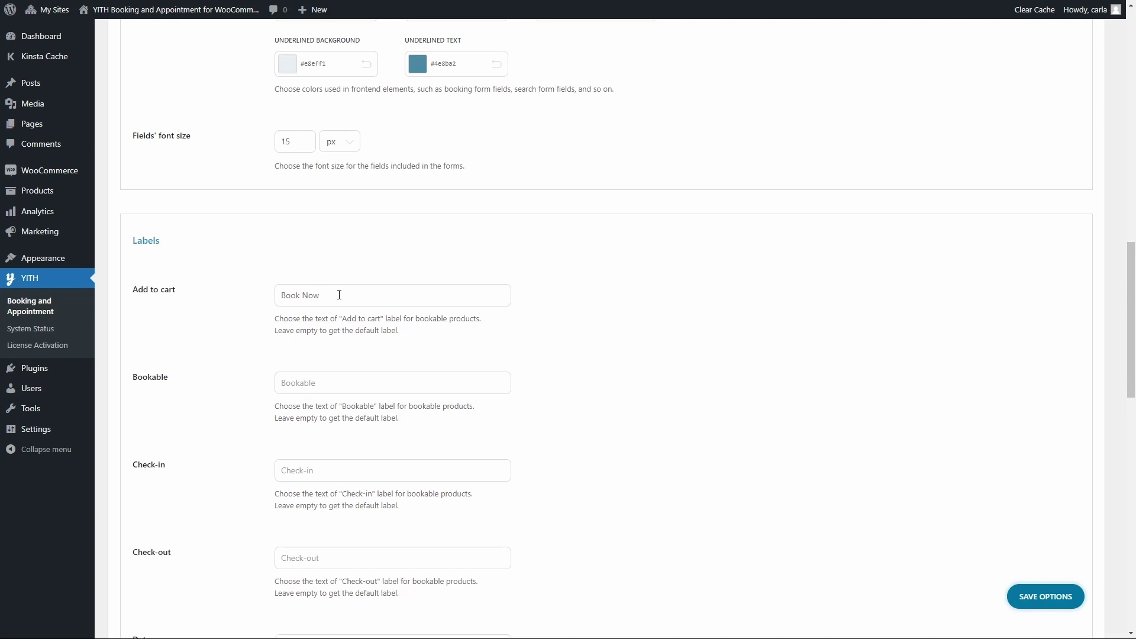
key("BackSpace")
key("BackSpace")
key("BackSpace")
type("it now!!")
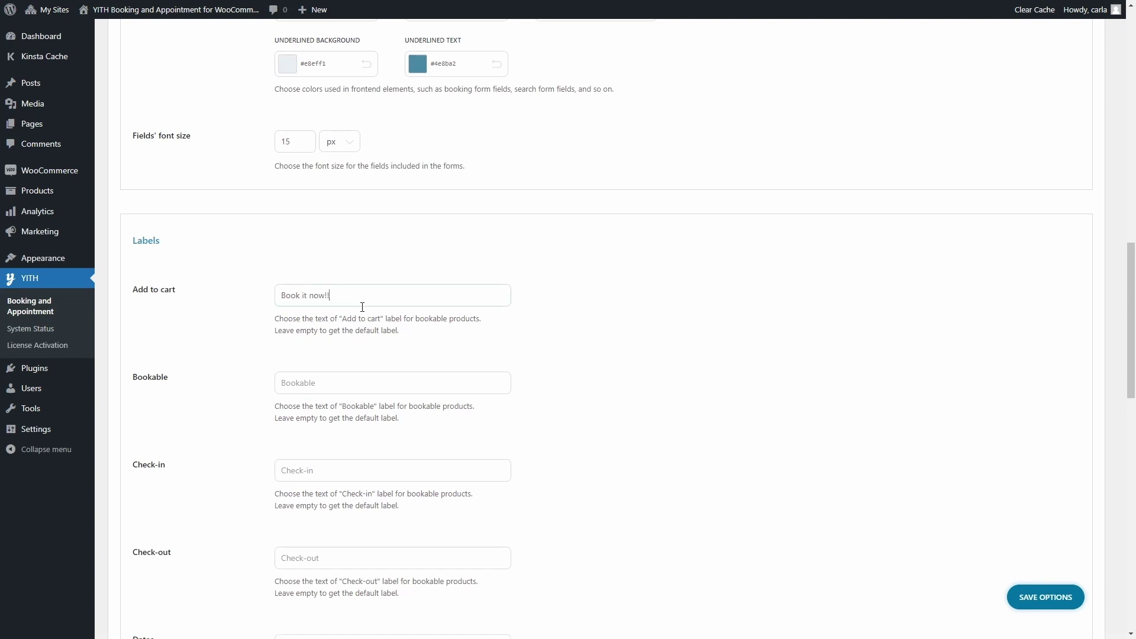
left_click(1037, 603)
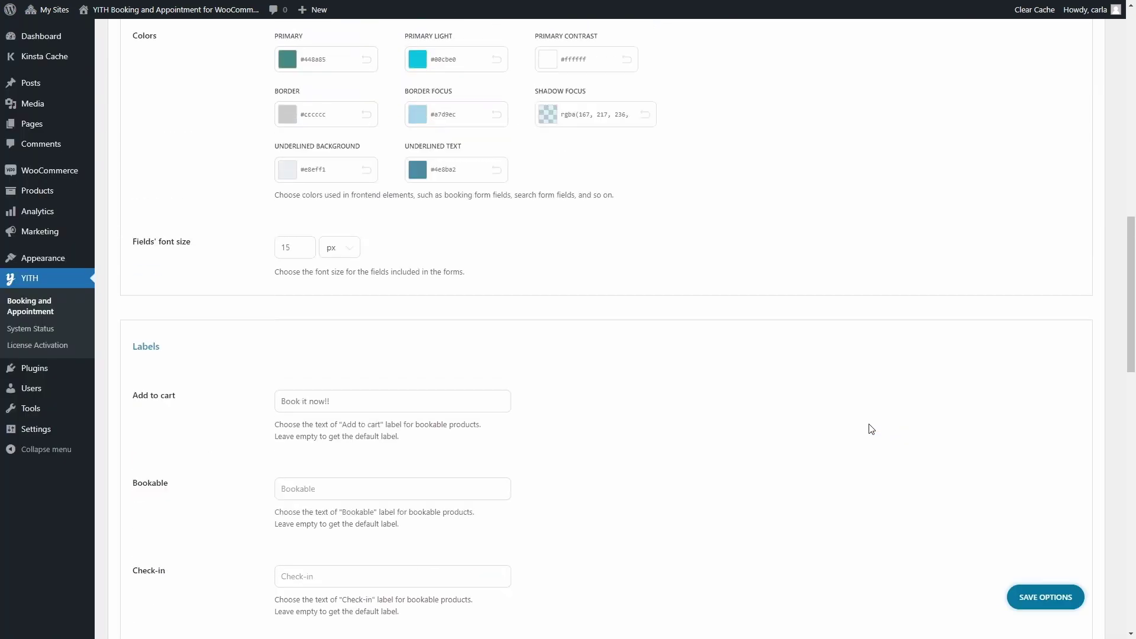
Open the global availability rules in the plugin's configuration
scroll(870, 426, "up", 15)
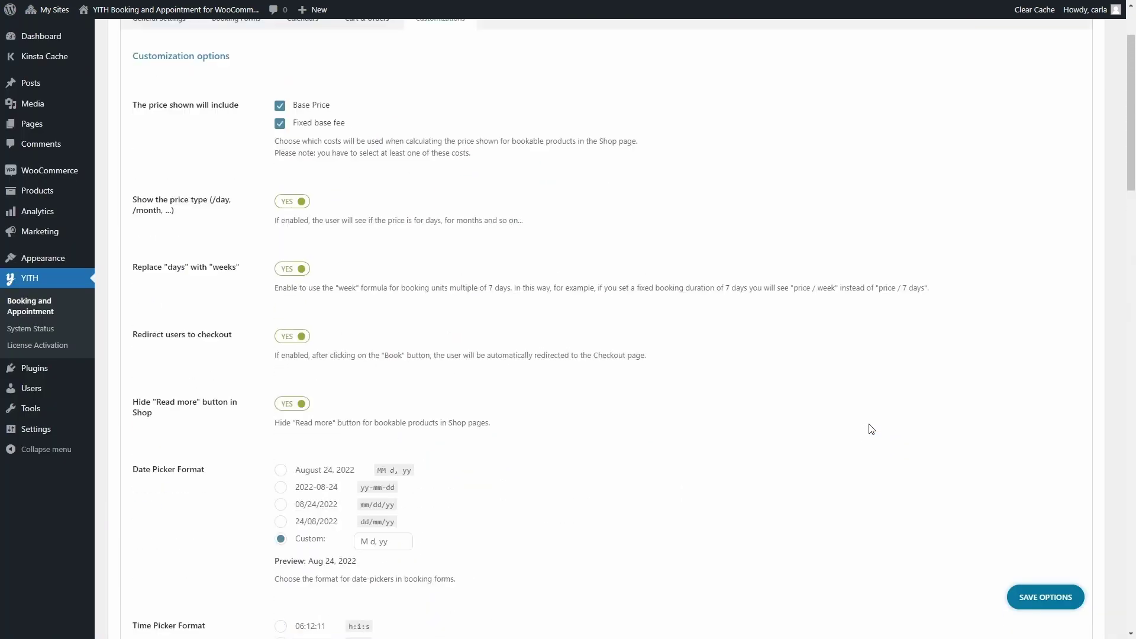
scroll(869, 426, "up", 2)
mouse_move(282, 91)
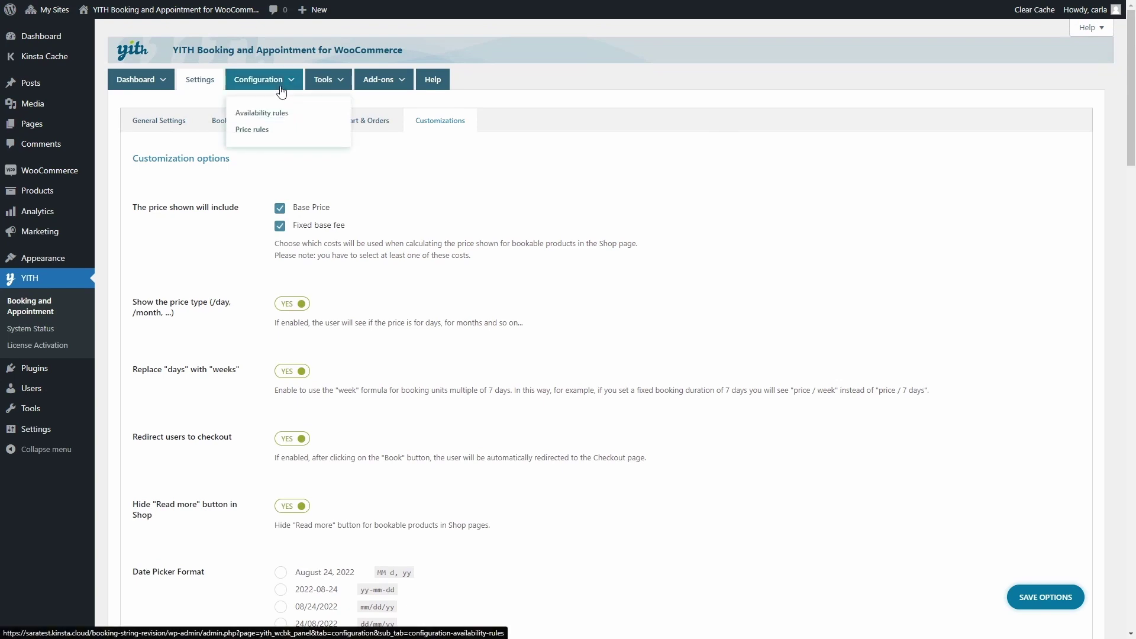
left_click(281, 89)
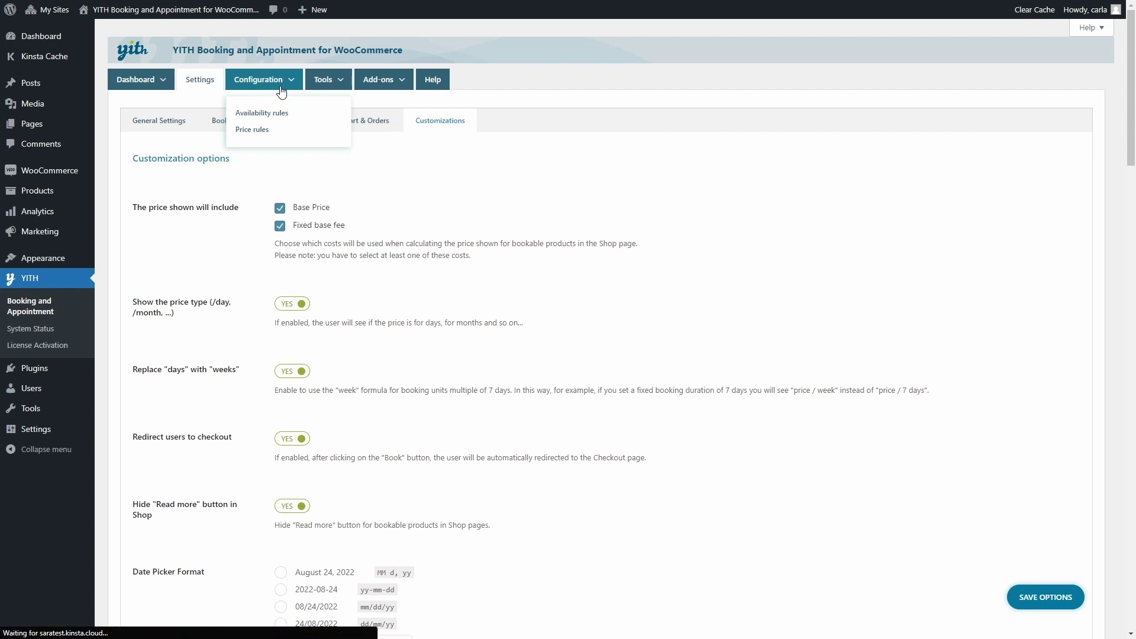
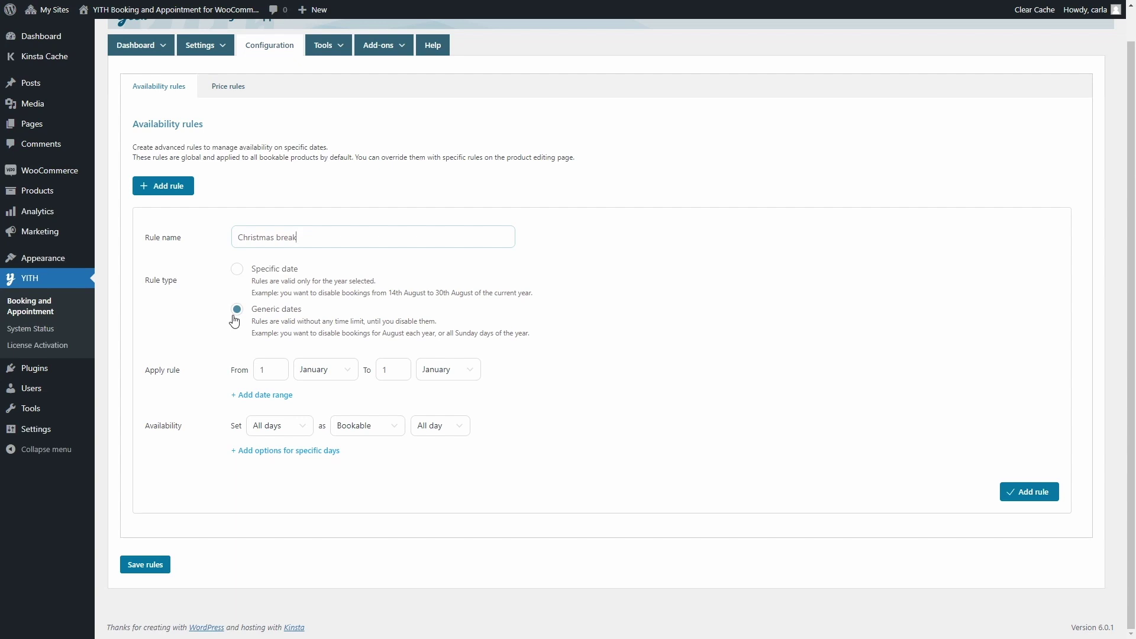
Set the Christmas break rule to apply from 24 December to 25 December
double_click(268, 359)
type("24")
left_click(302, 374)
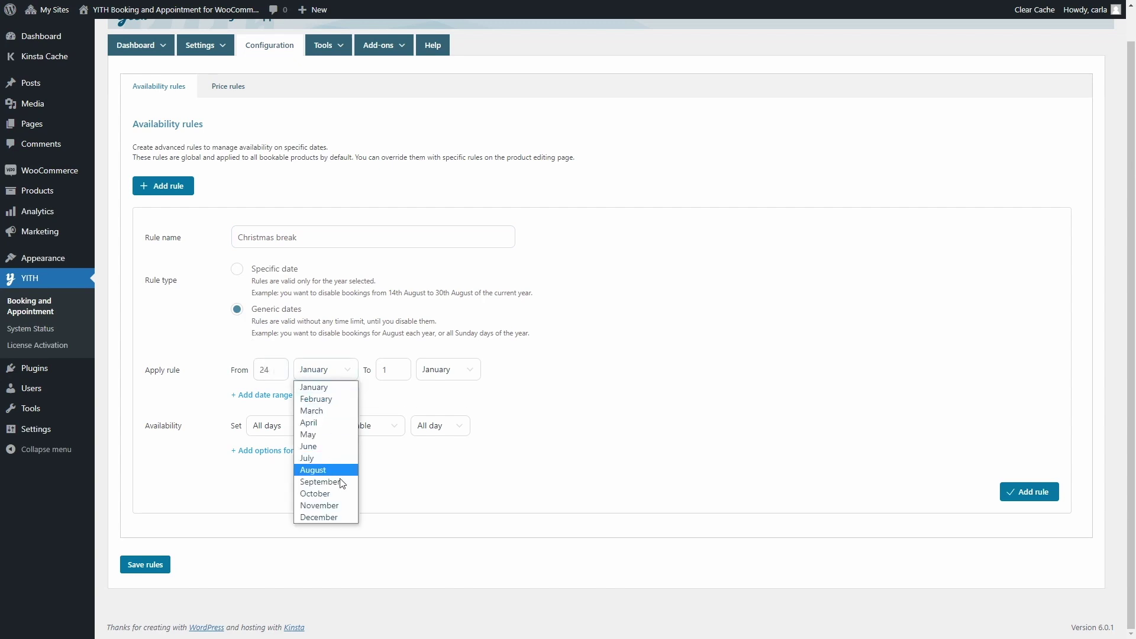
left_click(319, 517)
double_click(385, 370)
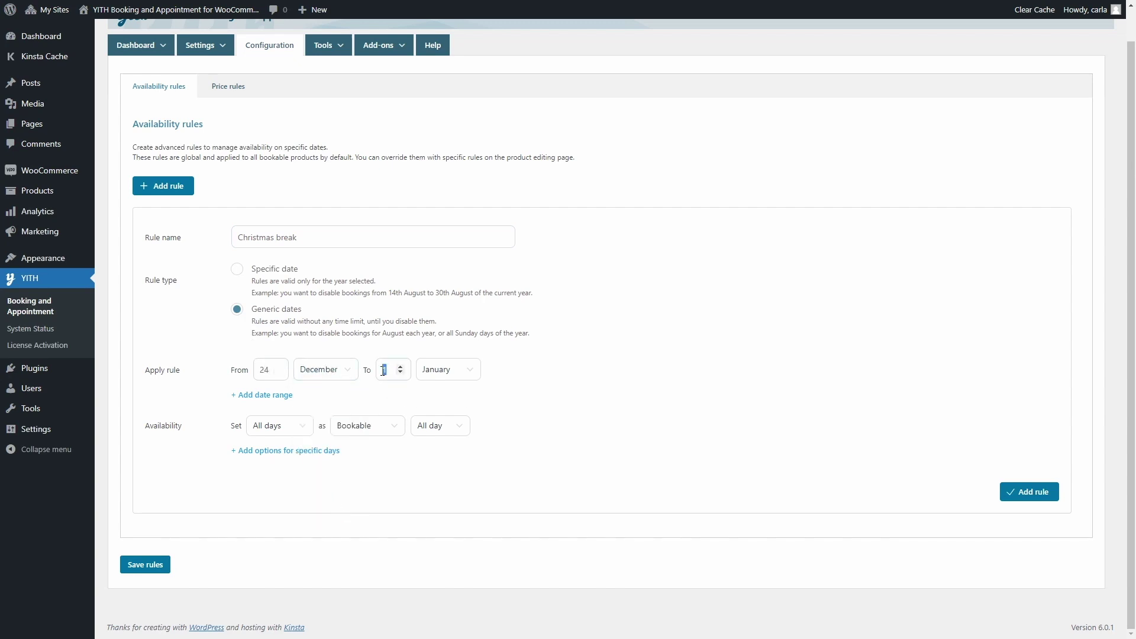
type("25")
left_click(447, 369)
left_click(451, 512)
Make all days in the Christmas break rule Not bookable for the whole day, add the rule and save the rules
left_click(361, 433)
left_click(369, 457)
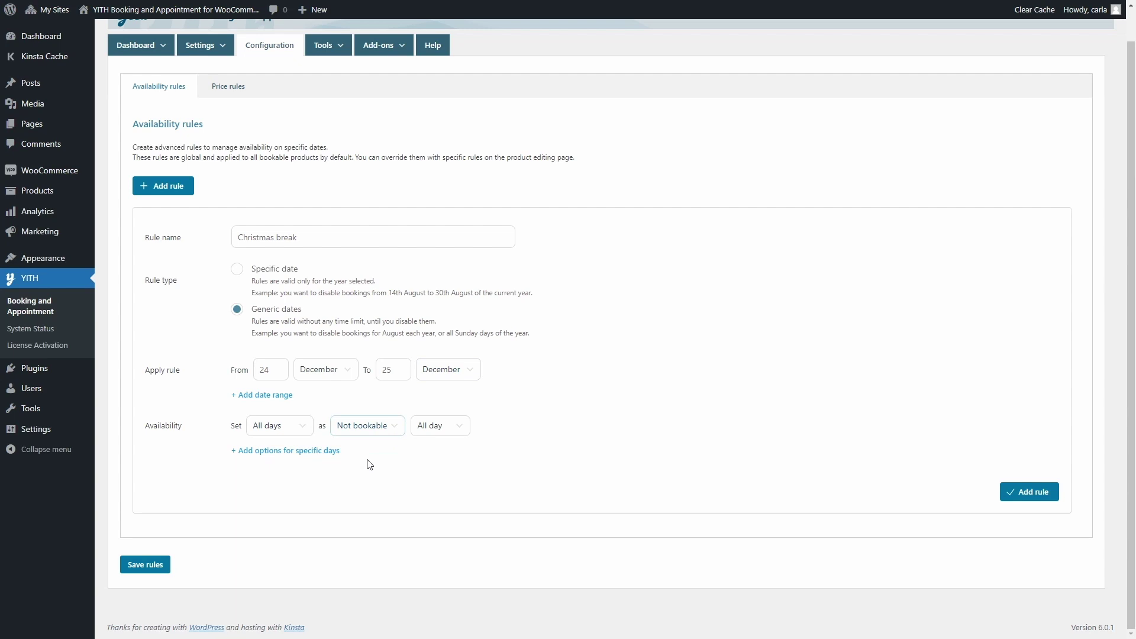
left_click(450, 430)
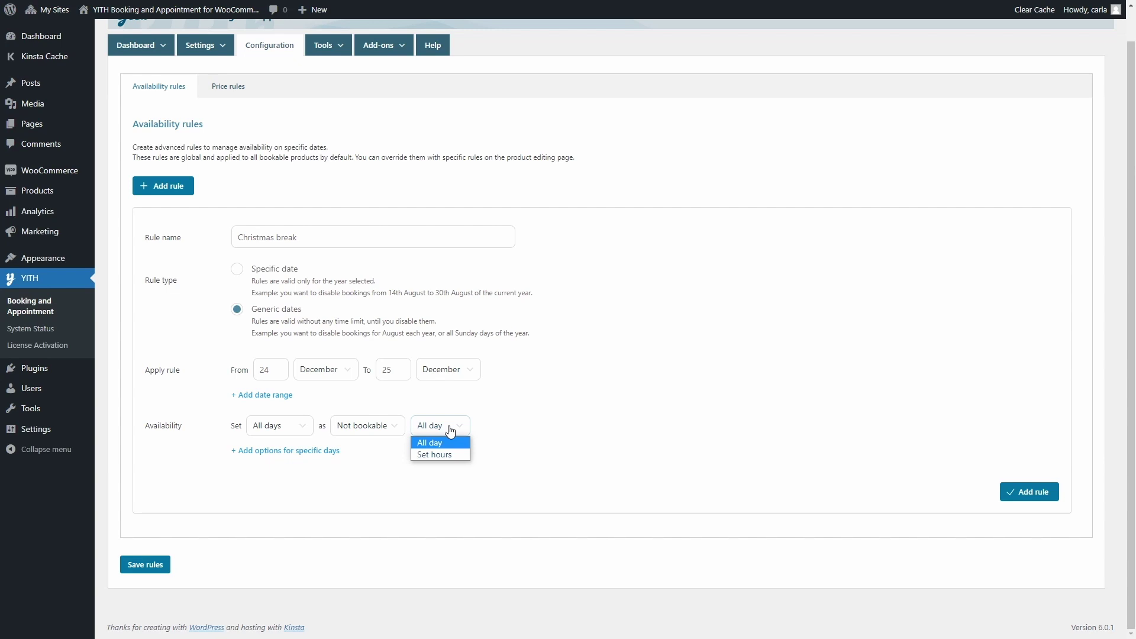
left_click(449, 430)
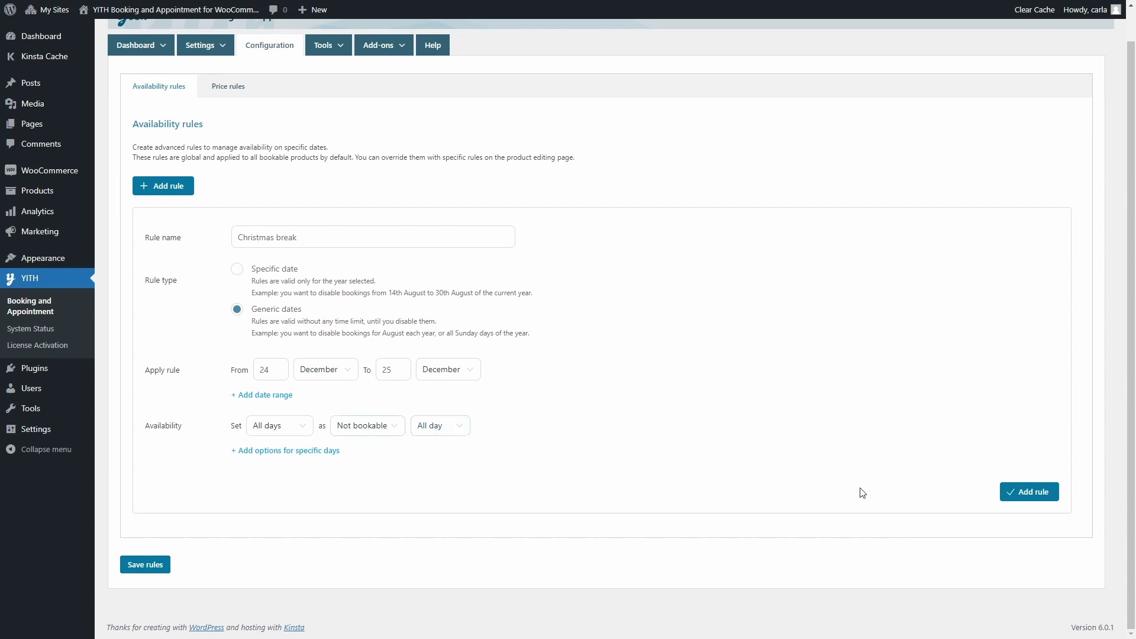
left_click(1028, 493)
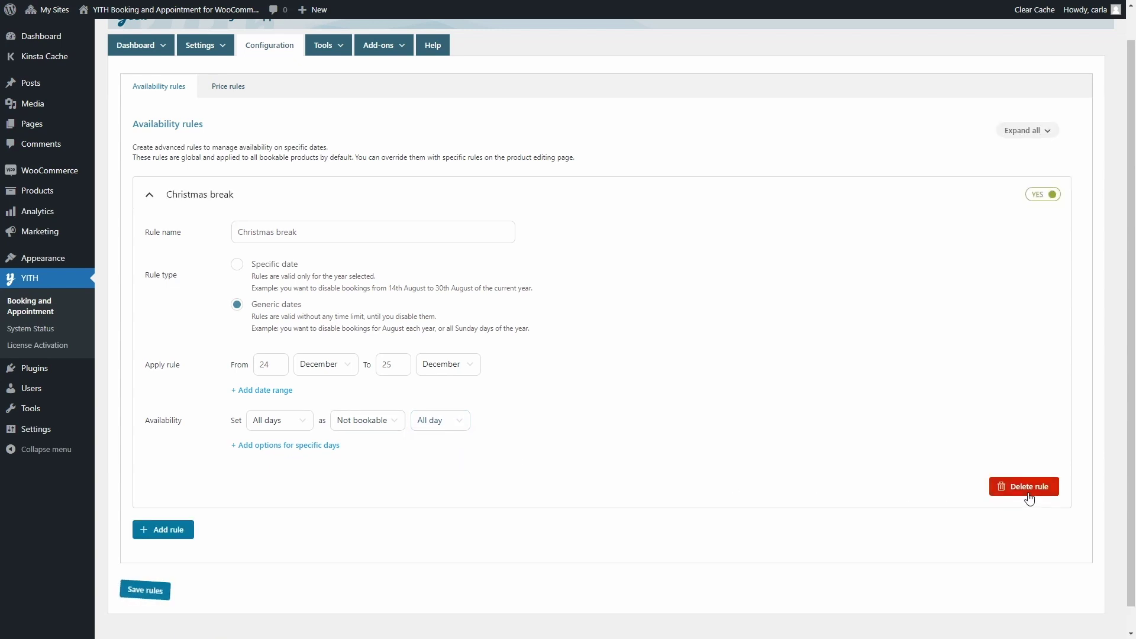
left_click(125, 591)
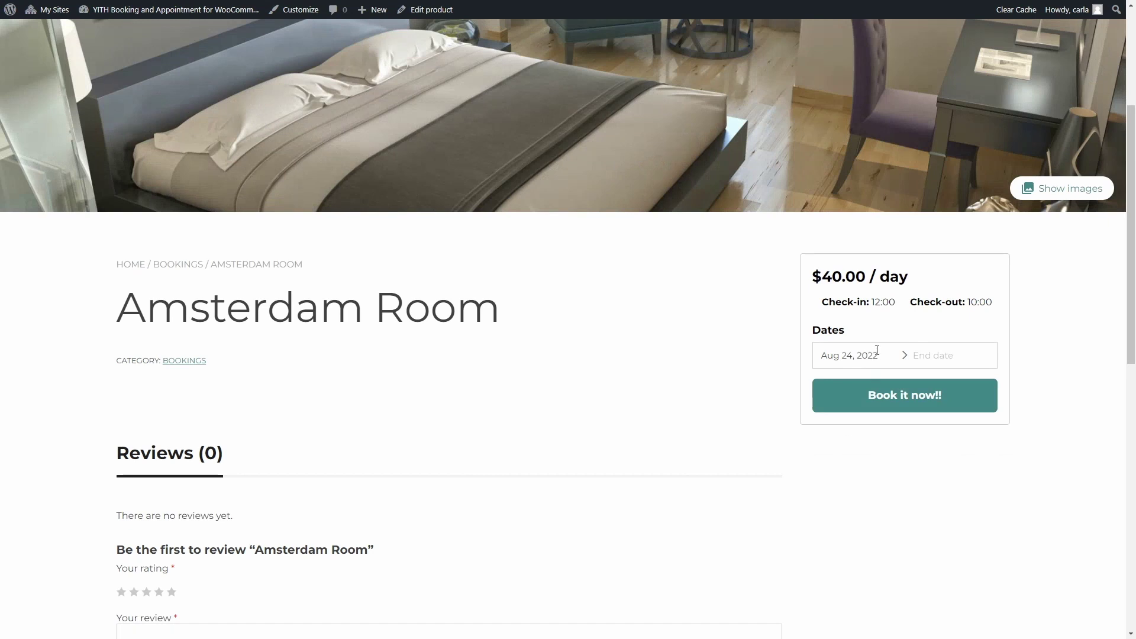
Check the December 2022 availability in the Dates calendar on the Amsterdam Room product page
left_click(874, 354)
left_click(976, 395)
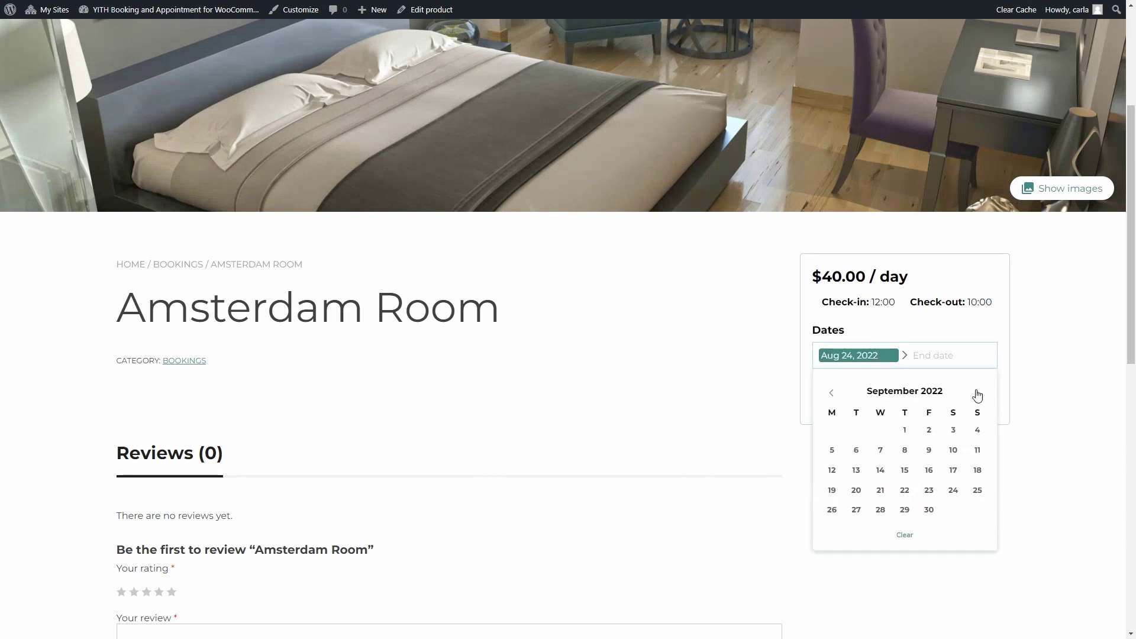
left_click(976, 395)
left_click(976, 395)
left_click(976, 395)
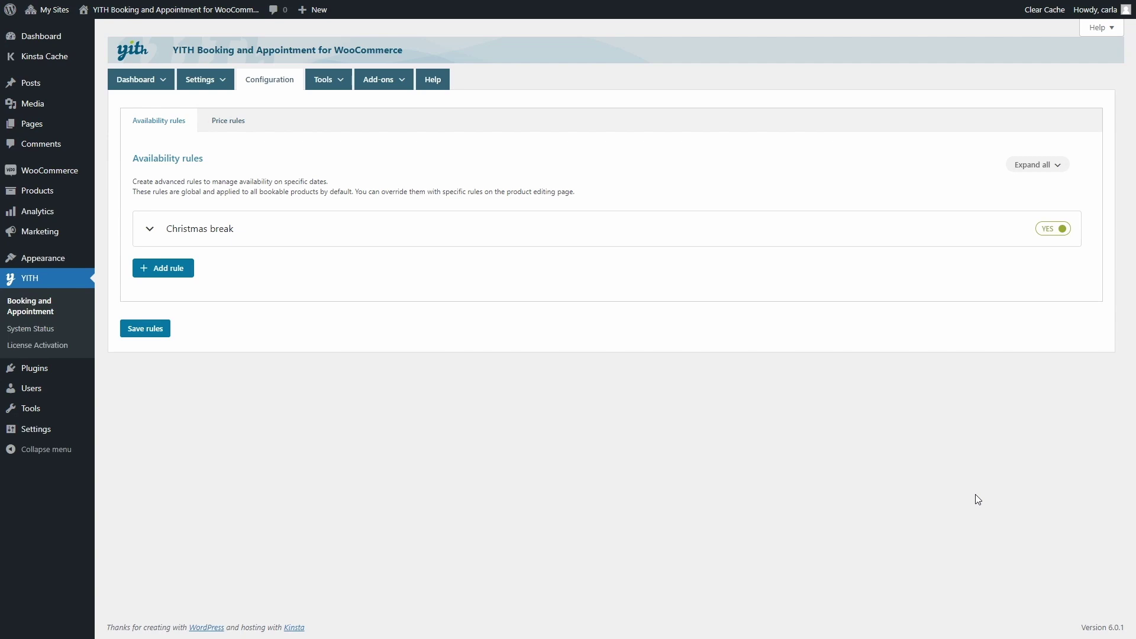
Create a new global price rule and name it "Low season"
left_click(233, 126)
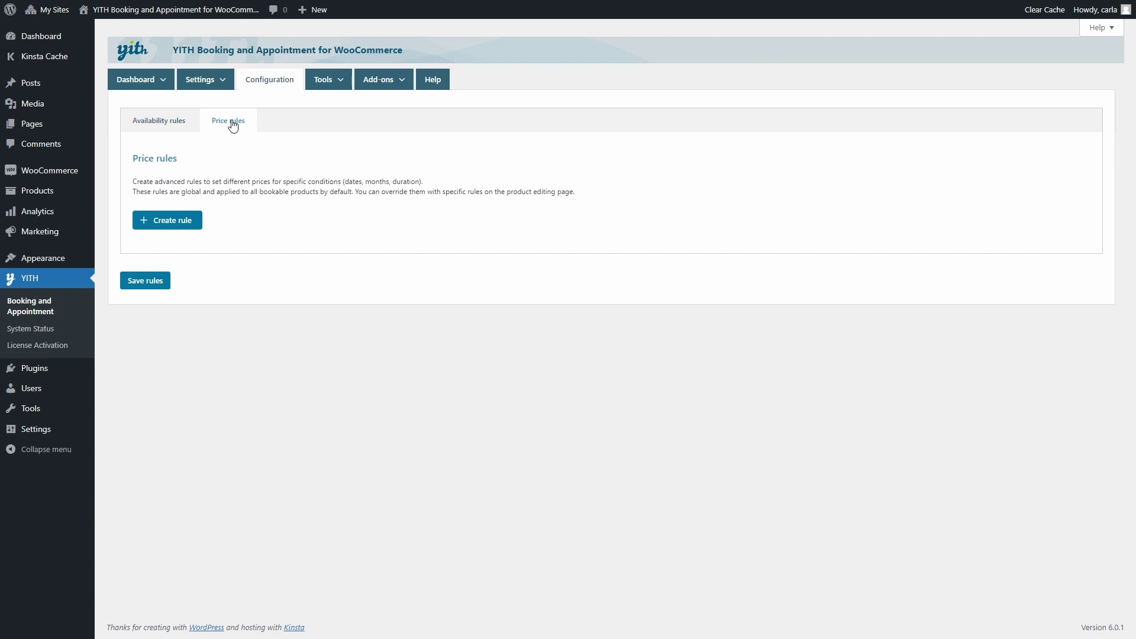
left_click(157, 231)
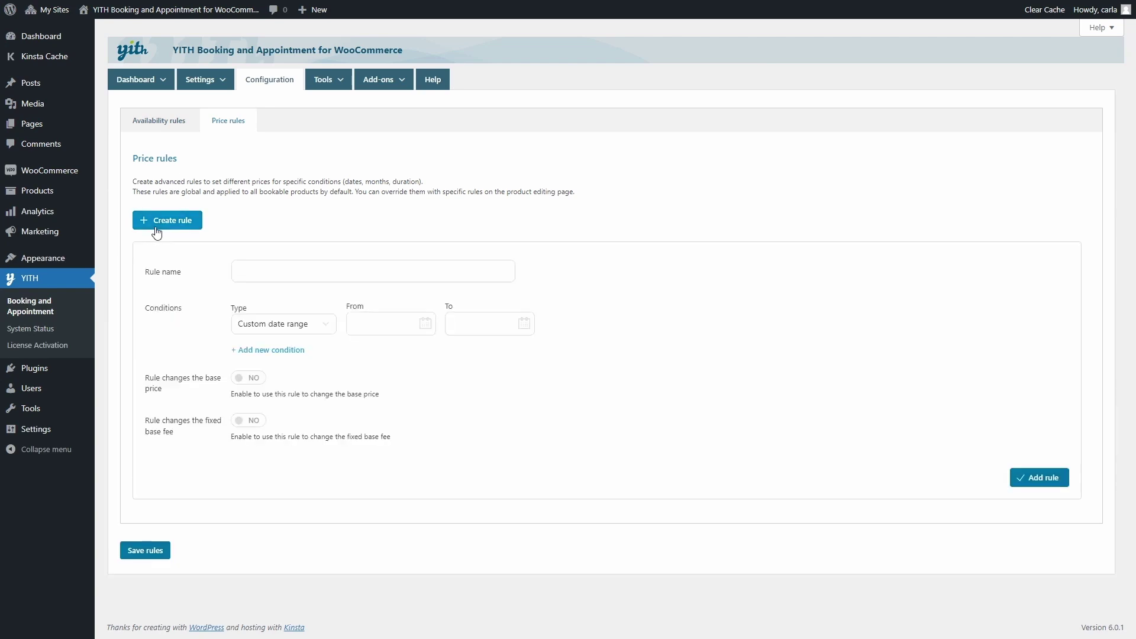
left_click(264, 261)
type("Low season")
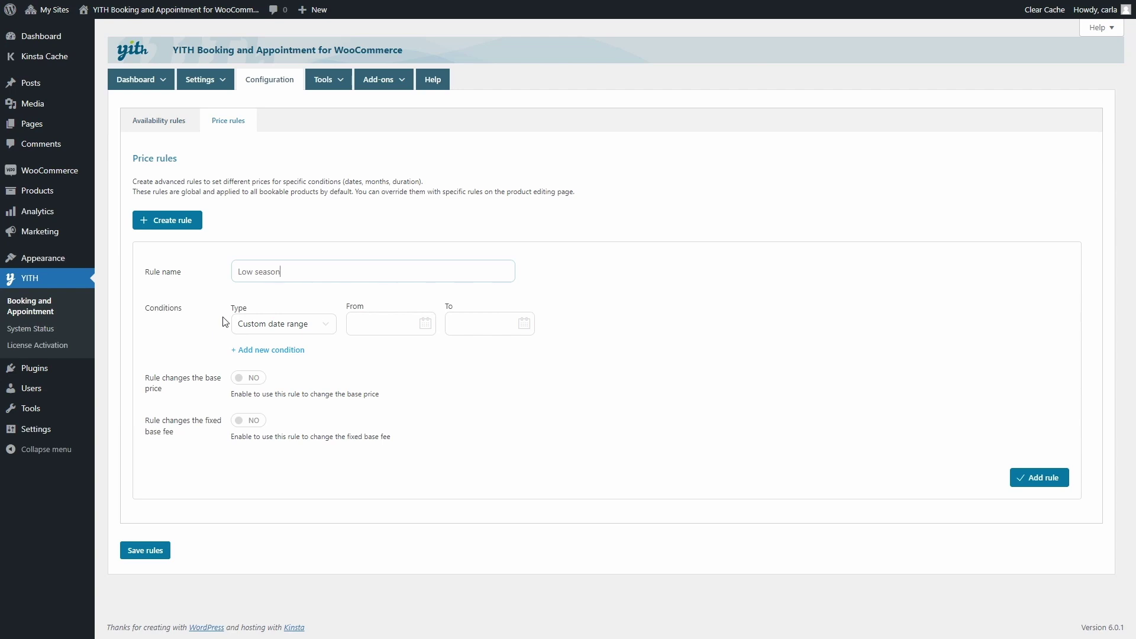
Set the Low season rule's condition to a range of months from October to November
left_click(258, 325)
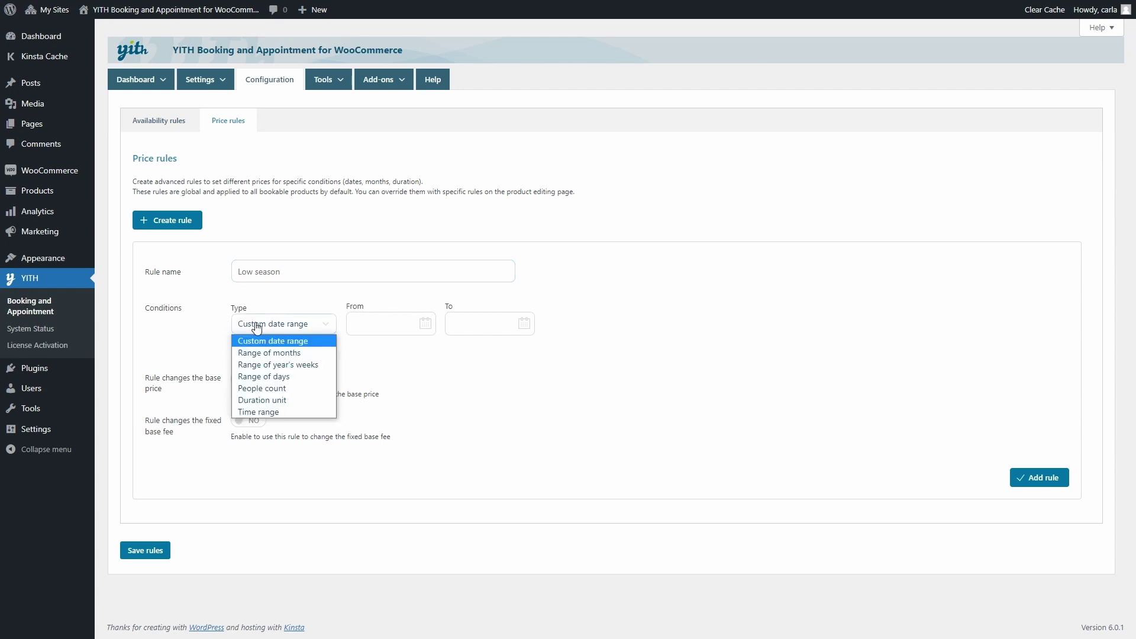
left_click(290, 353)
left_click(382, 325)
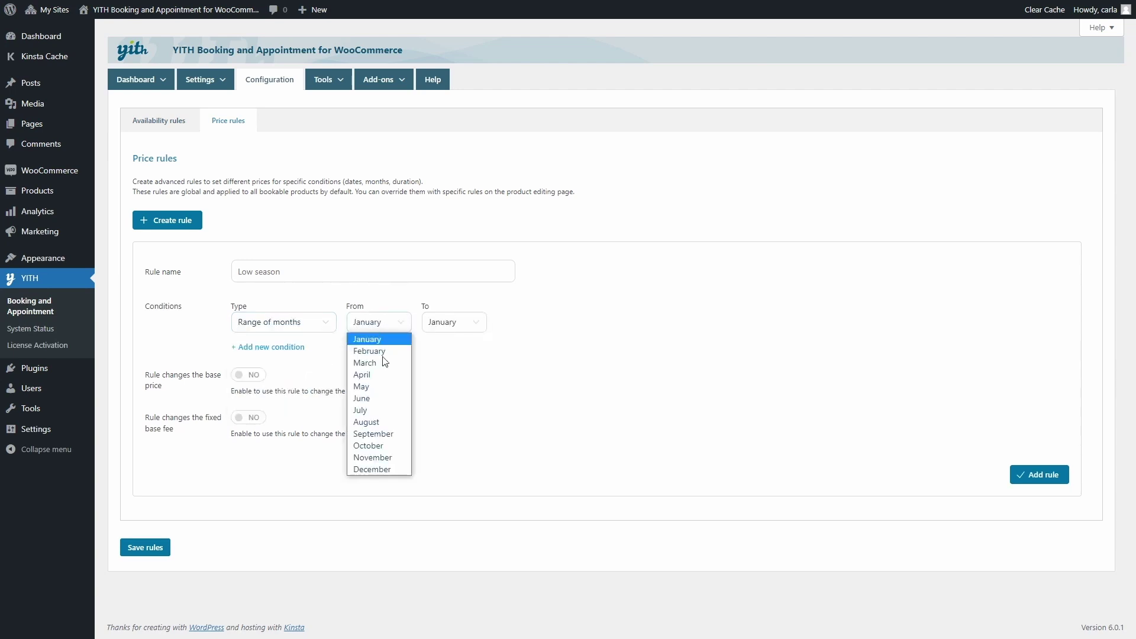
left_click(378, 444)
left_click(444, 324)
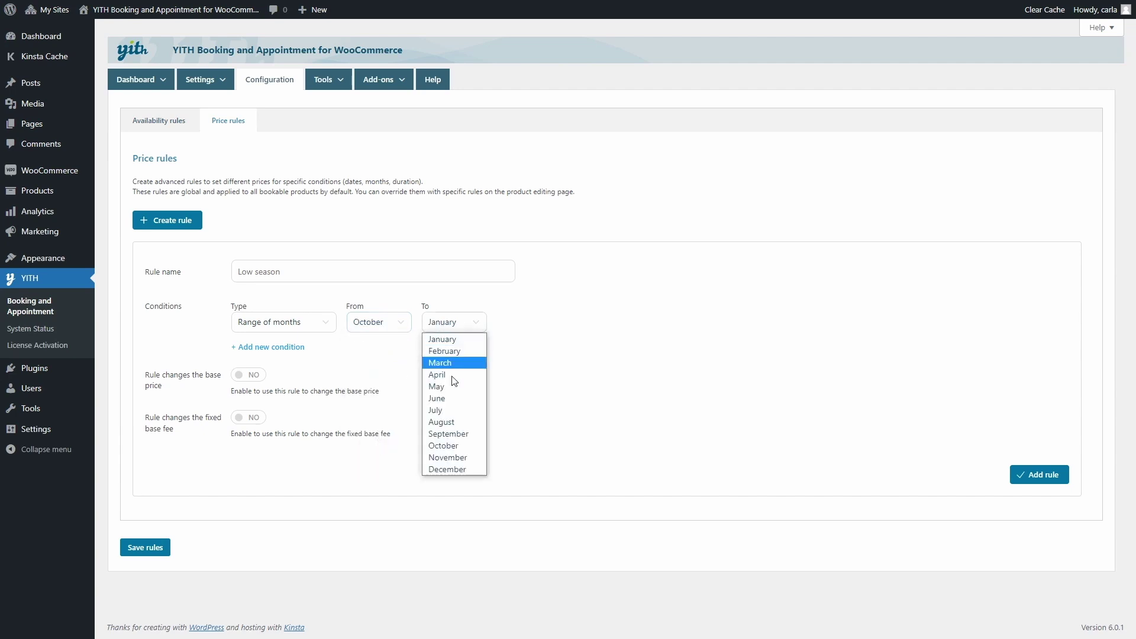
left_click(446, 457)
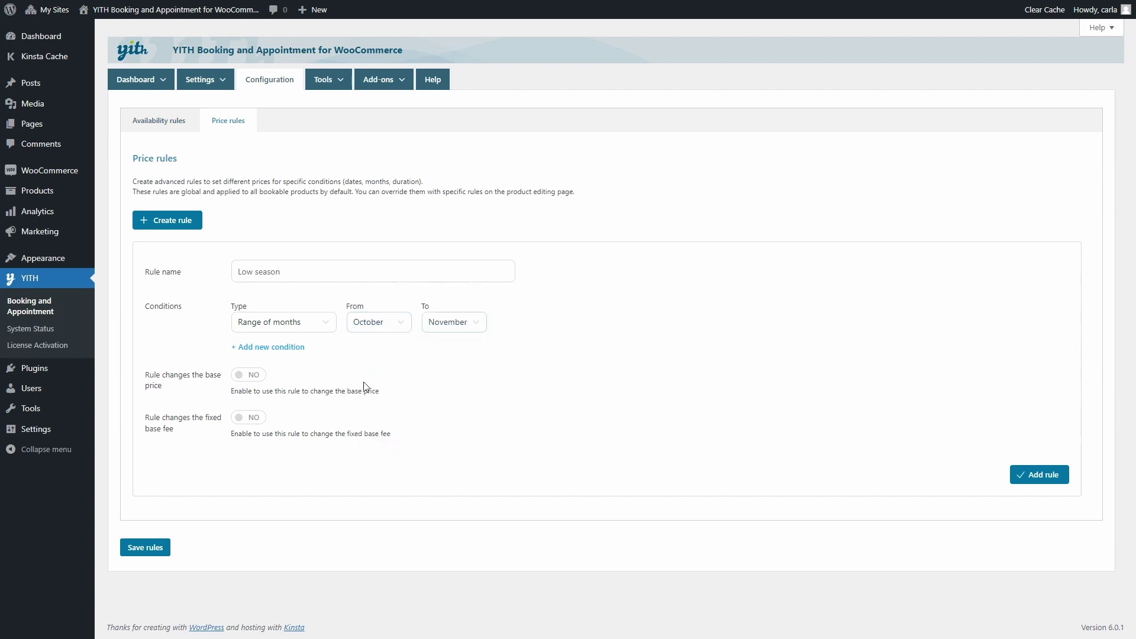
Enable the base price change for the Low season rule and decrease the price by 20 percent
left_click(243, 380)
left_click(371, 425)
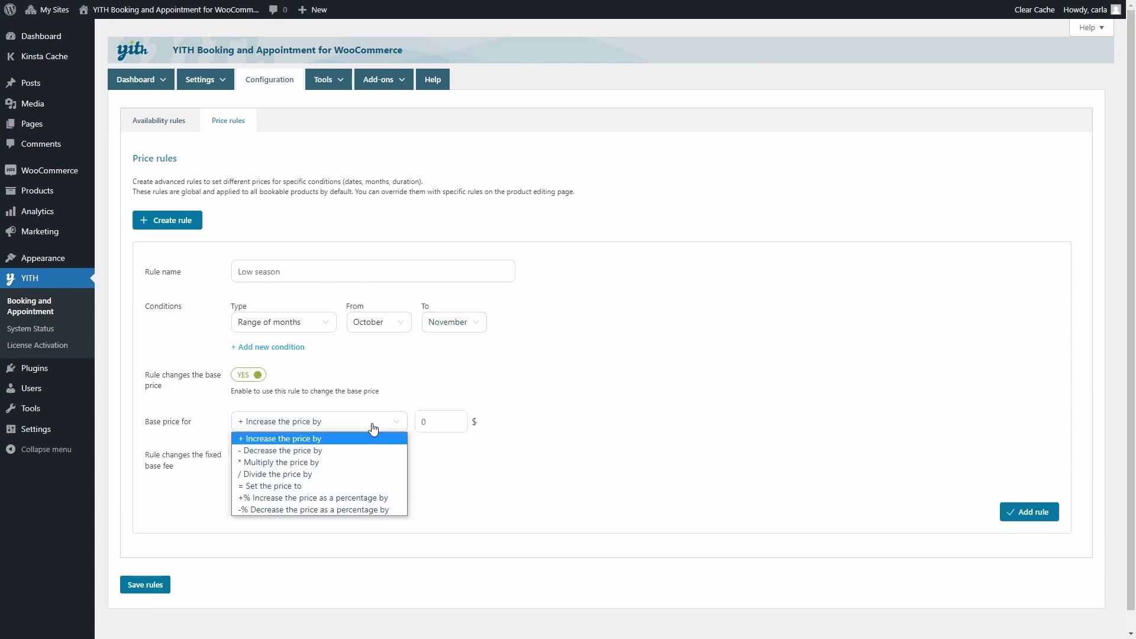
left_click(350, 510)
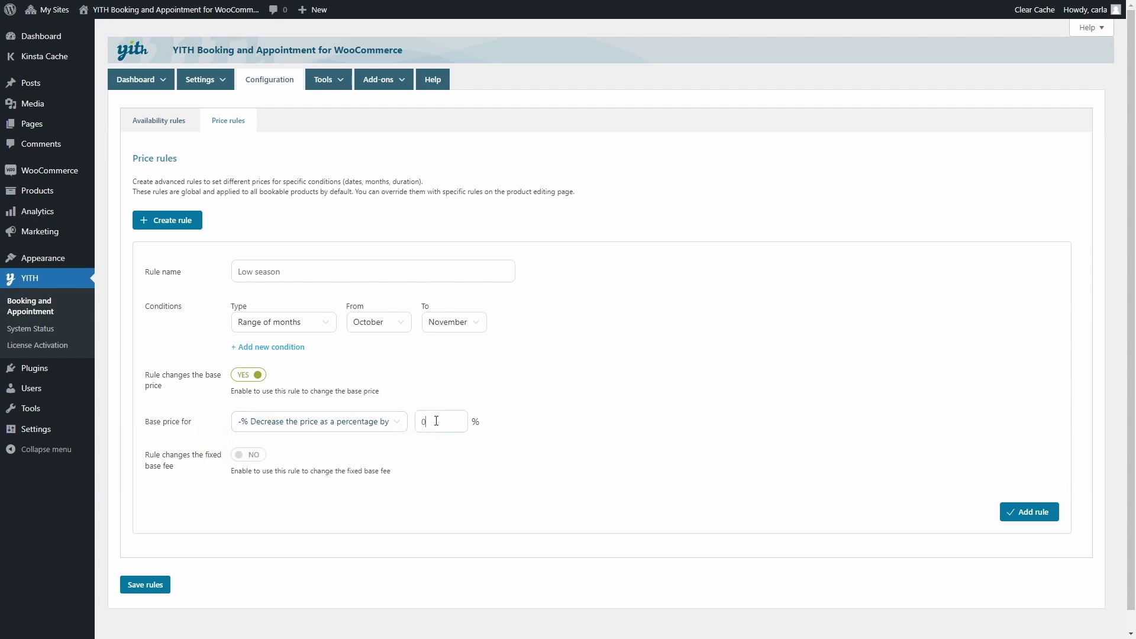
left_click(417, 421)
type("20")
Leave the fixed base fee change disabled, add the Low season rule and save the price rules
left_click(256, 455)
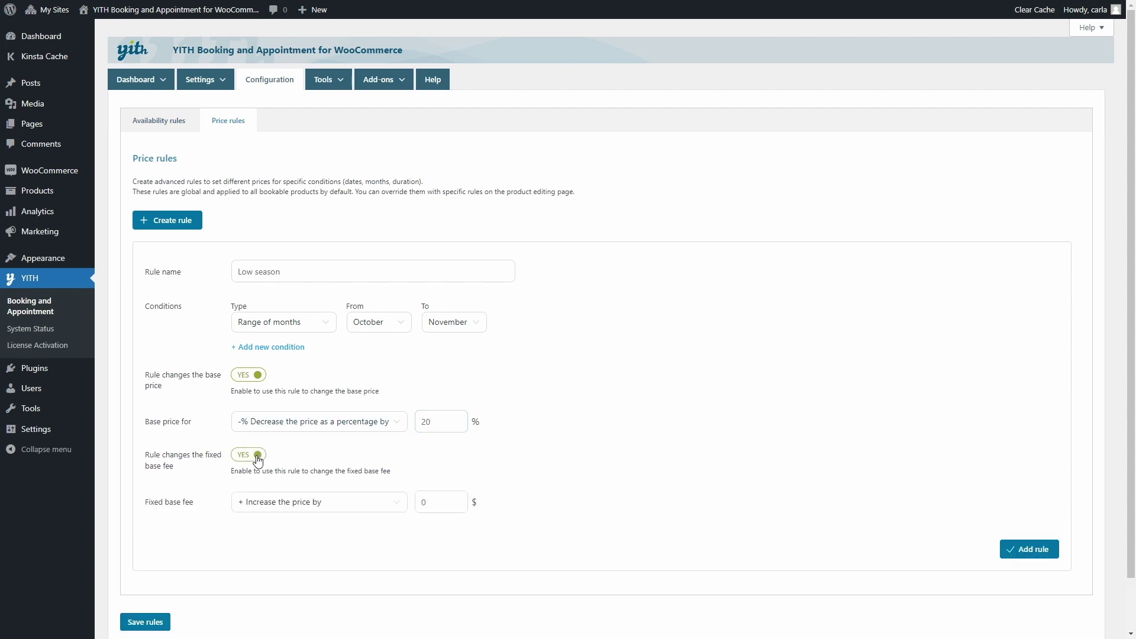
left_click(257, 456)
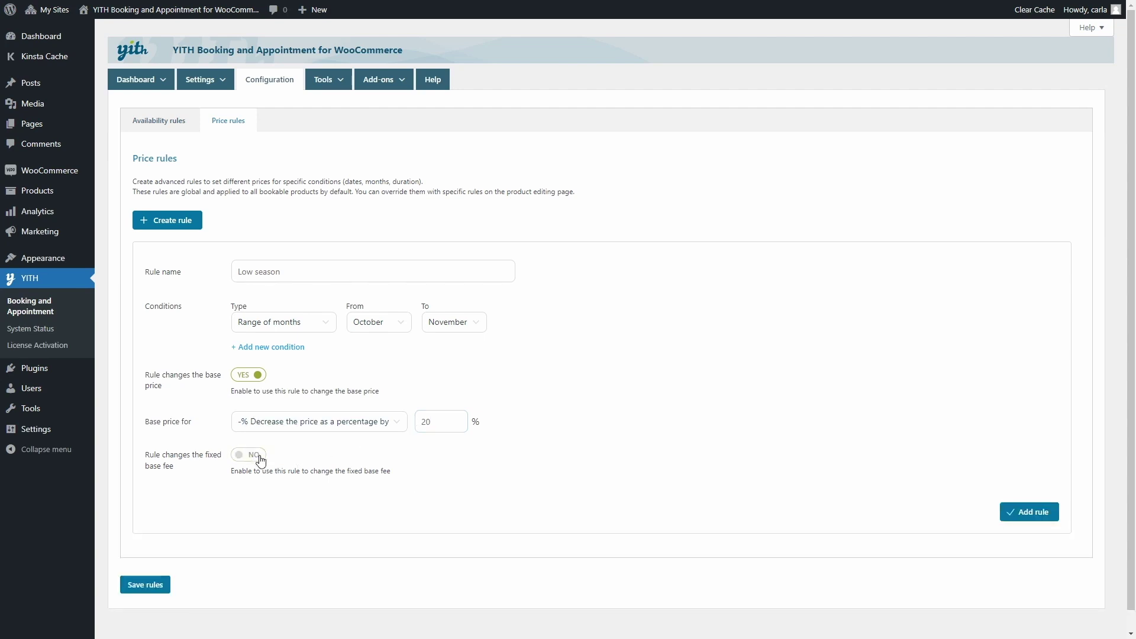
left_click(1034, 518)
left_click(148, 611)
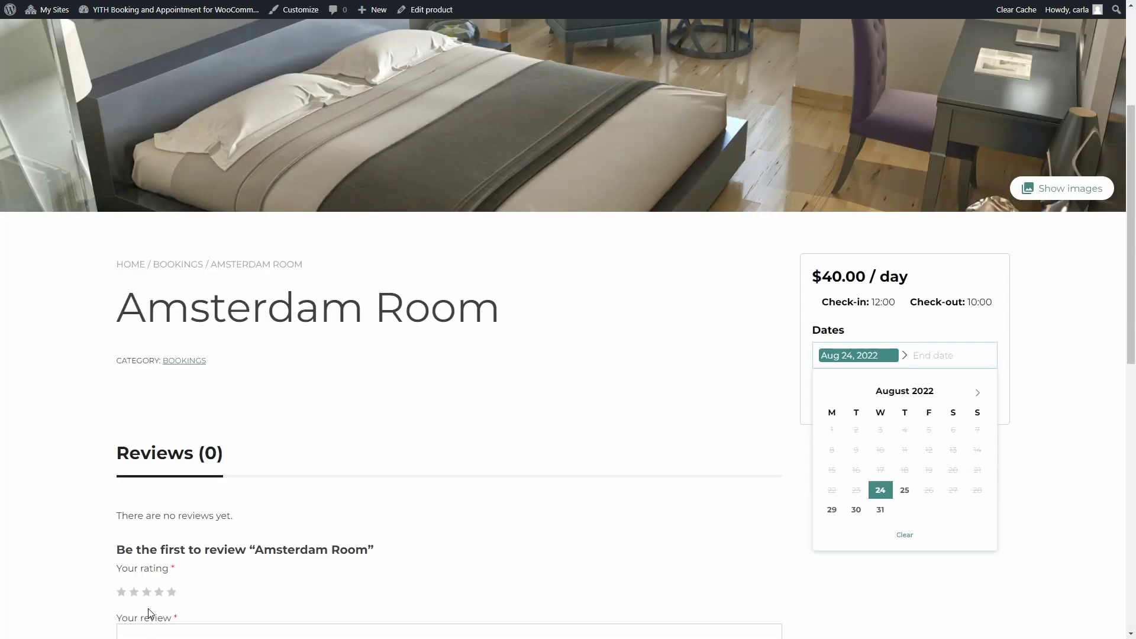
Check the Low season price on the Amsterdam Room product page by choosing the dates October 1 to October 2, 2022
left_click(150, 613)
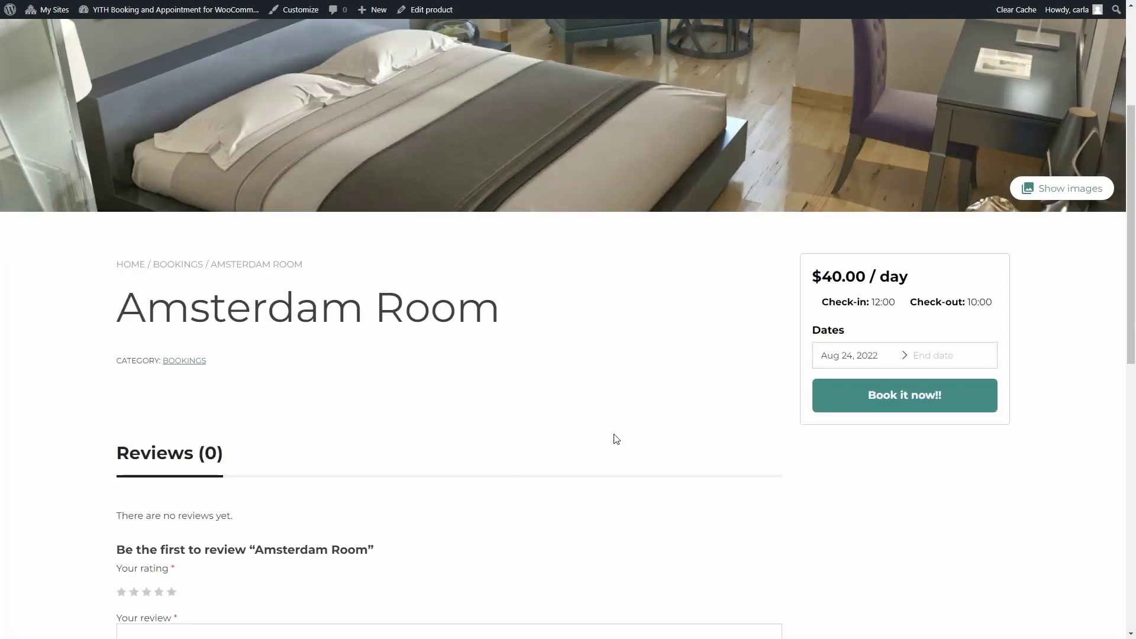
left_click(886, 355)
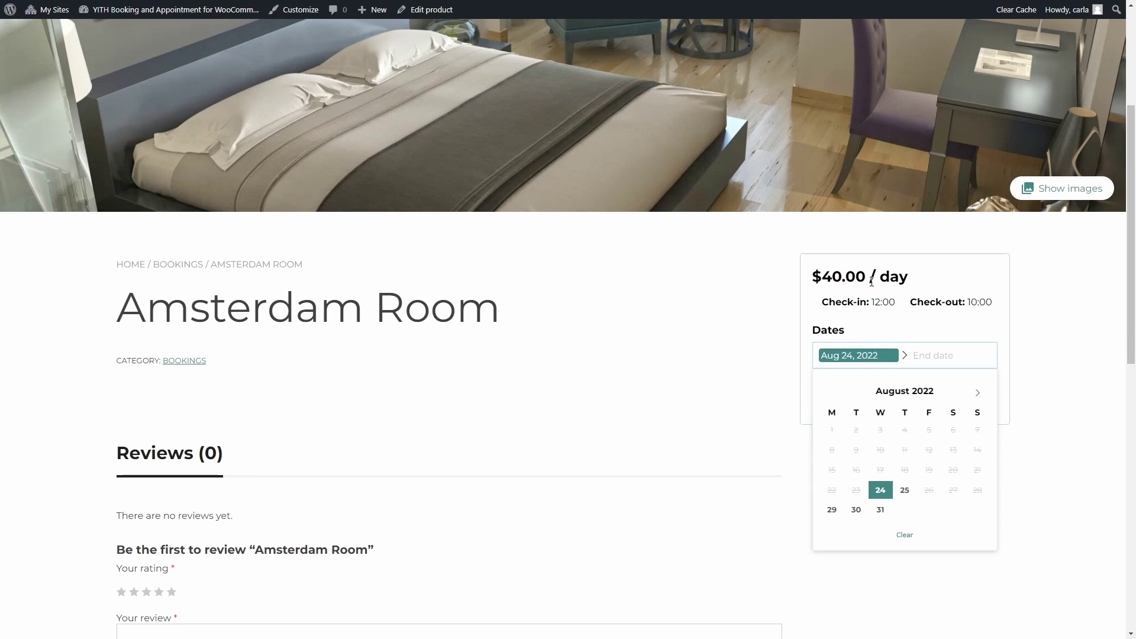
left_click(975, 395)
left_click(975, 395)
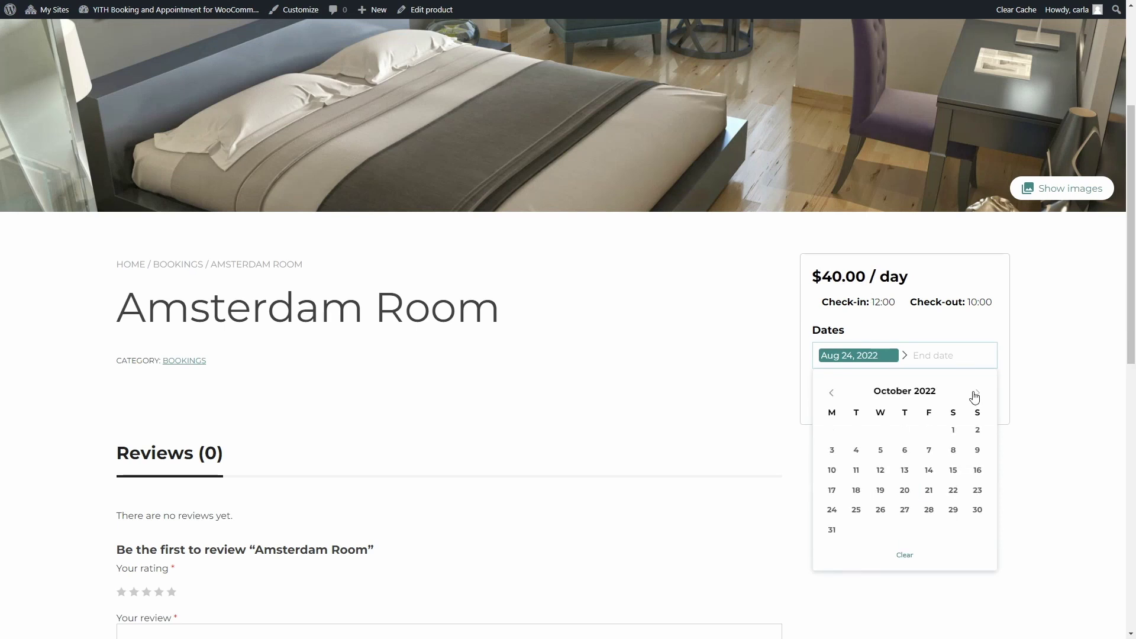
left_click(952, 430)
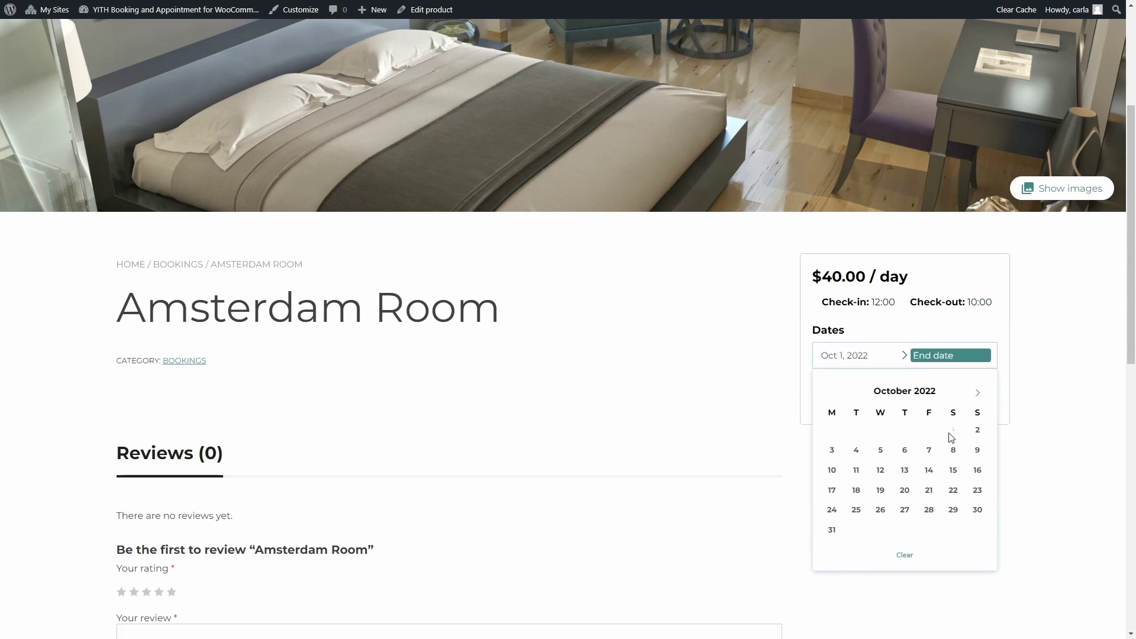
left_click(973, 432)
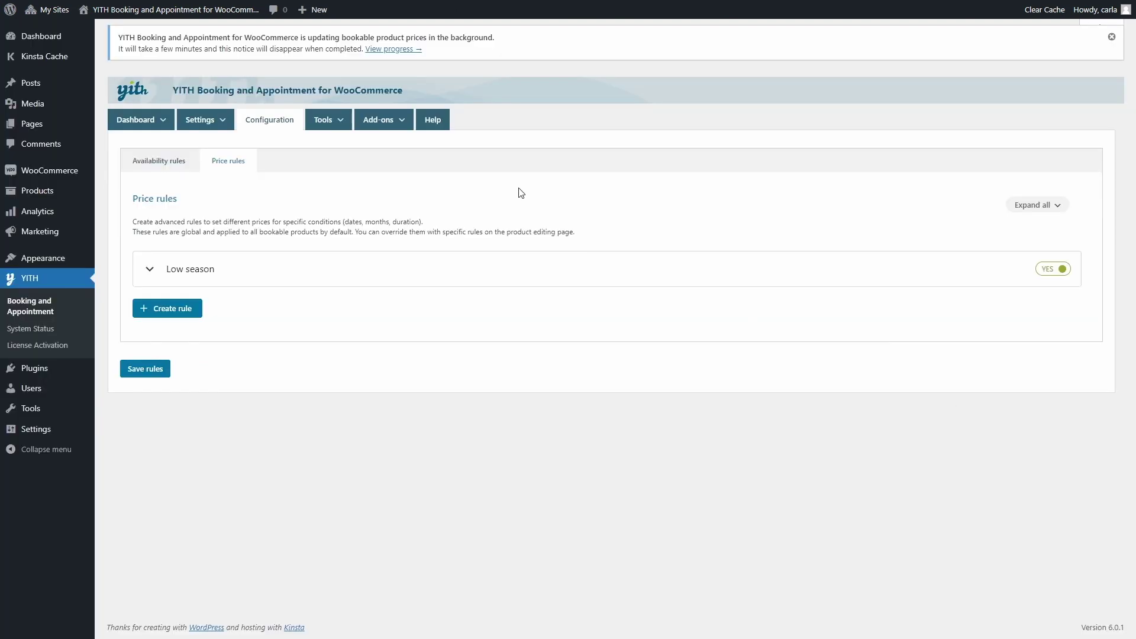
Review the plugin's Tools options and its Logs page
mouse_move(330, 119)
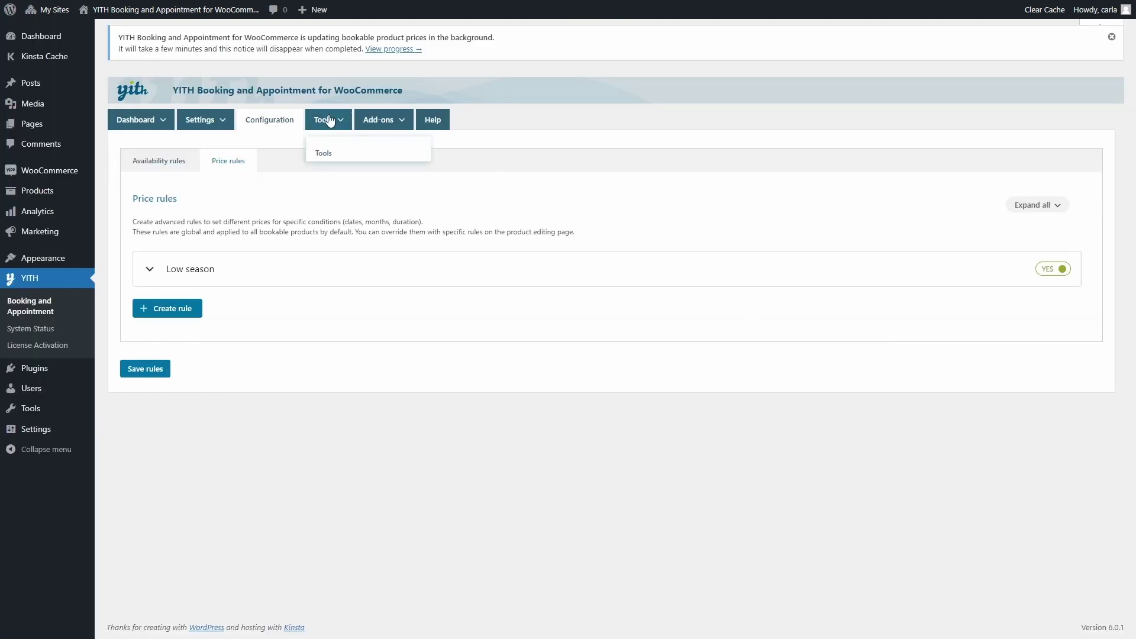
left_click(326, 154)
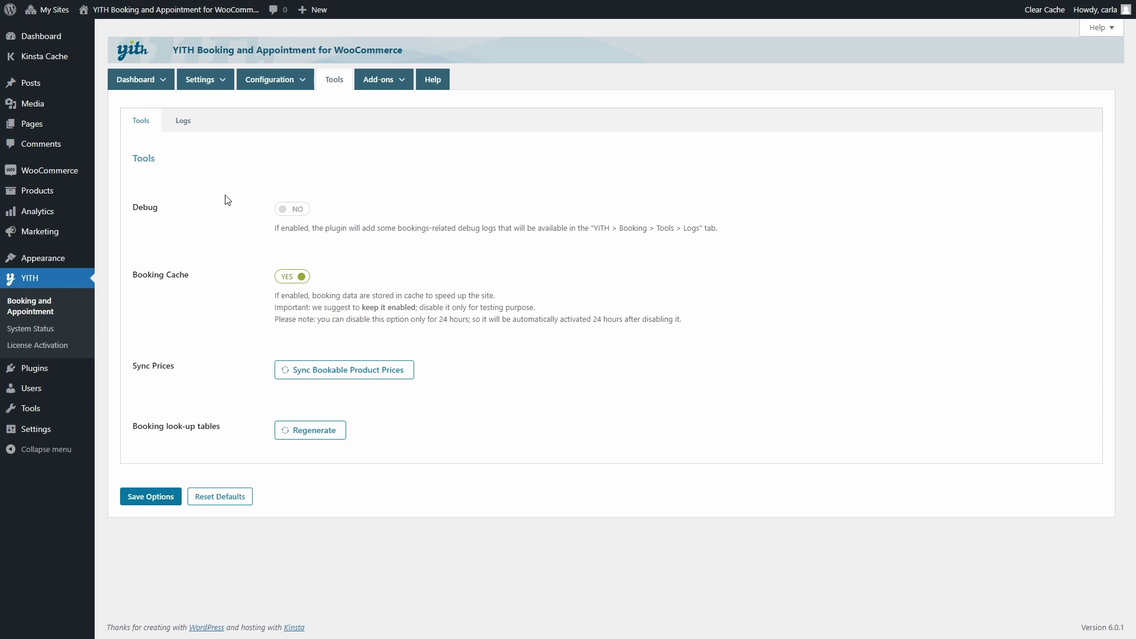
left_click(183, 122)
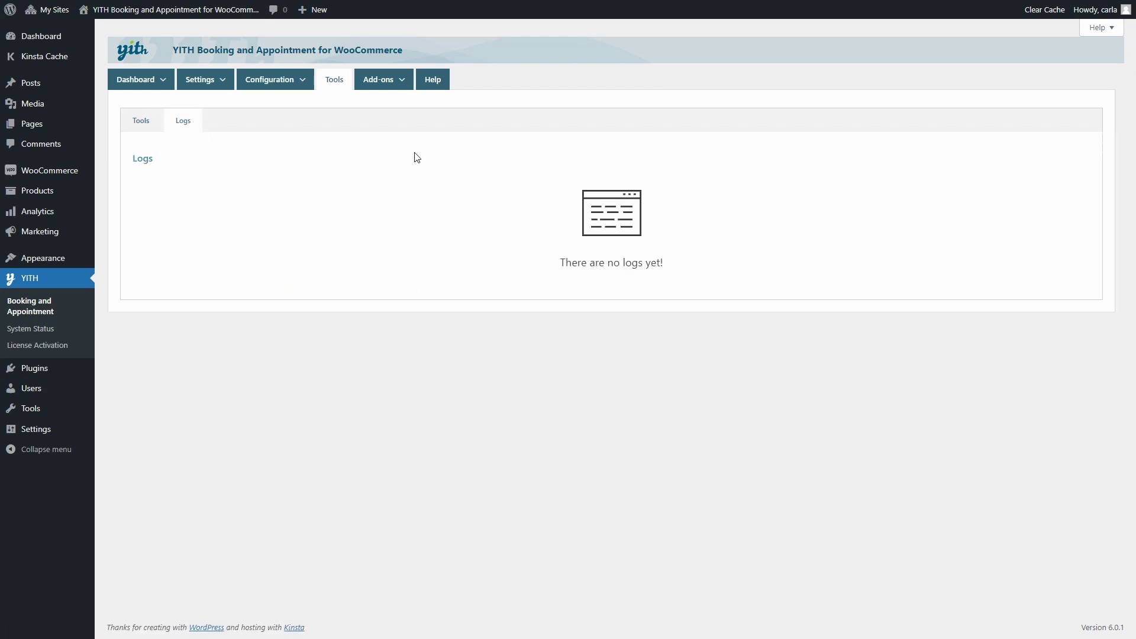
left_click(138, 126)
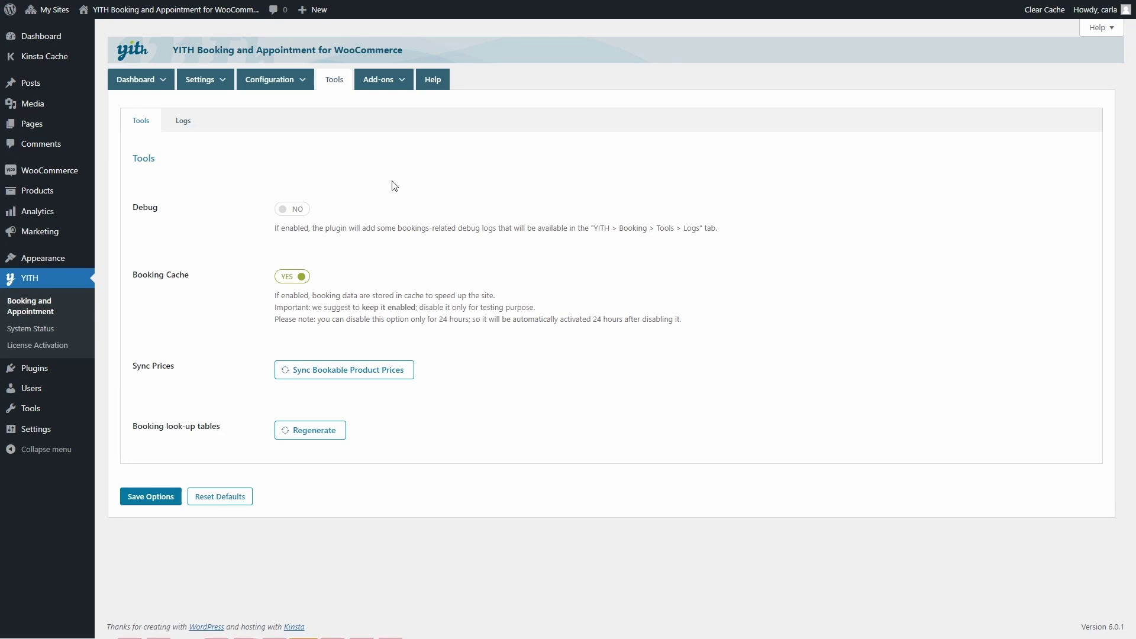
Show the plugin's add-on modules and enable the People module
mouse_move(389, 86)
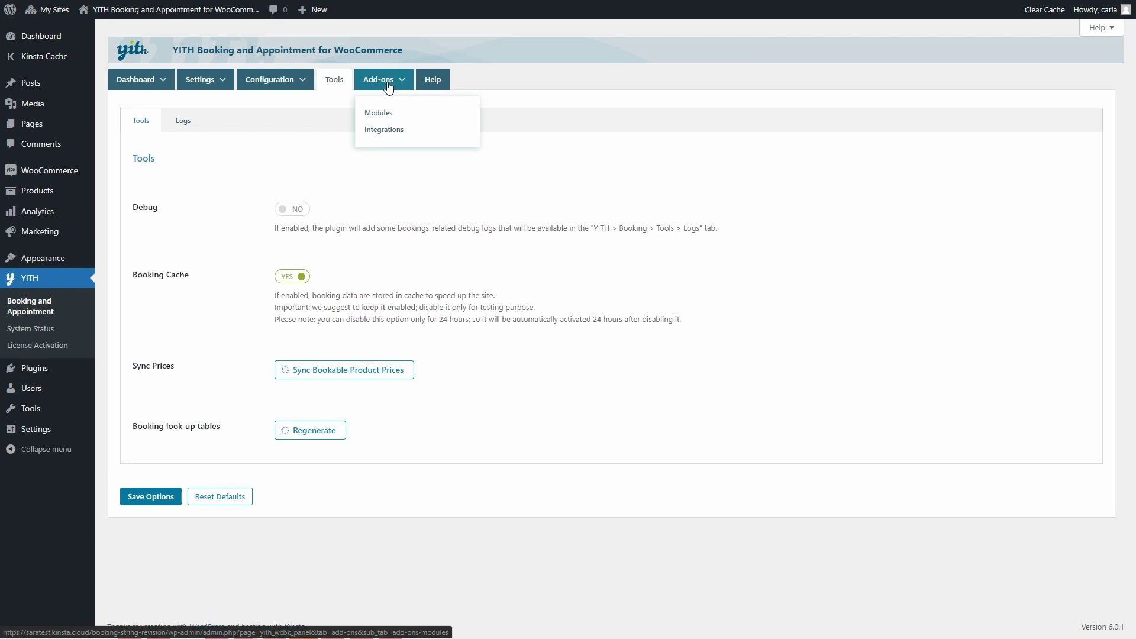
left_click(383, 120)
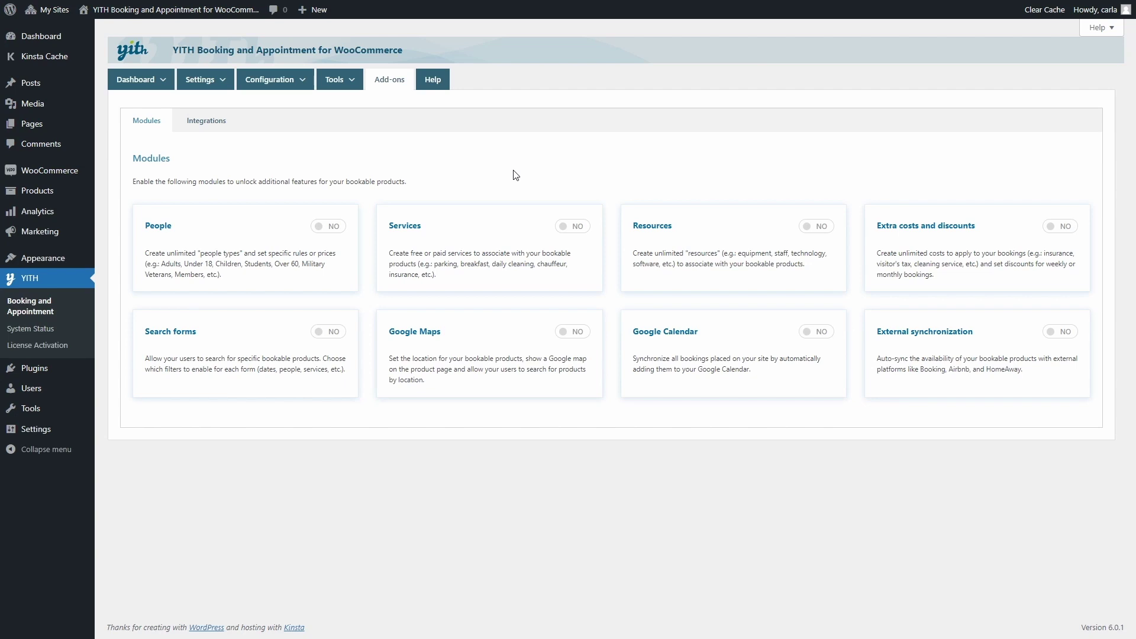
left_click(327, 227)
mouse_move(261, 89)
mouse_move(204, 79)
Look through the list of available plugin integrations among the add-ons
left_click(217, 126)
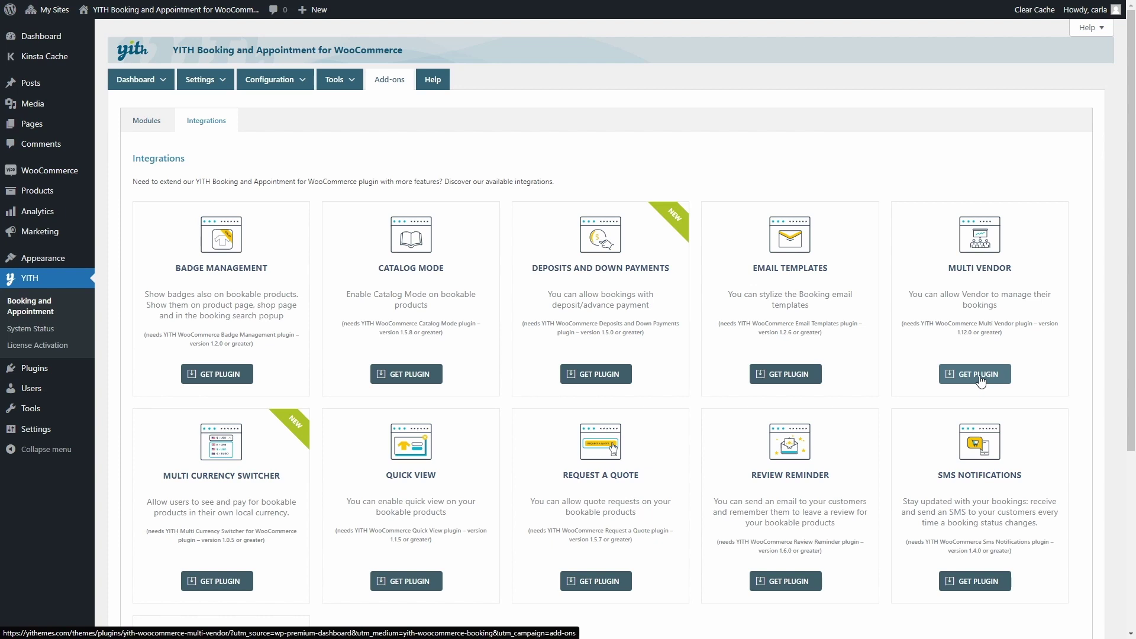
scroll(976, 366, "down", 3)
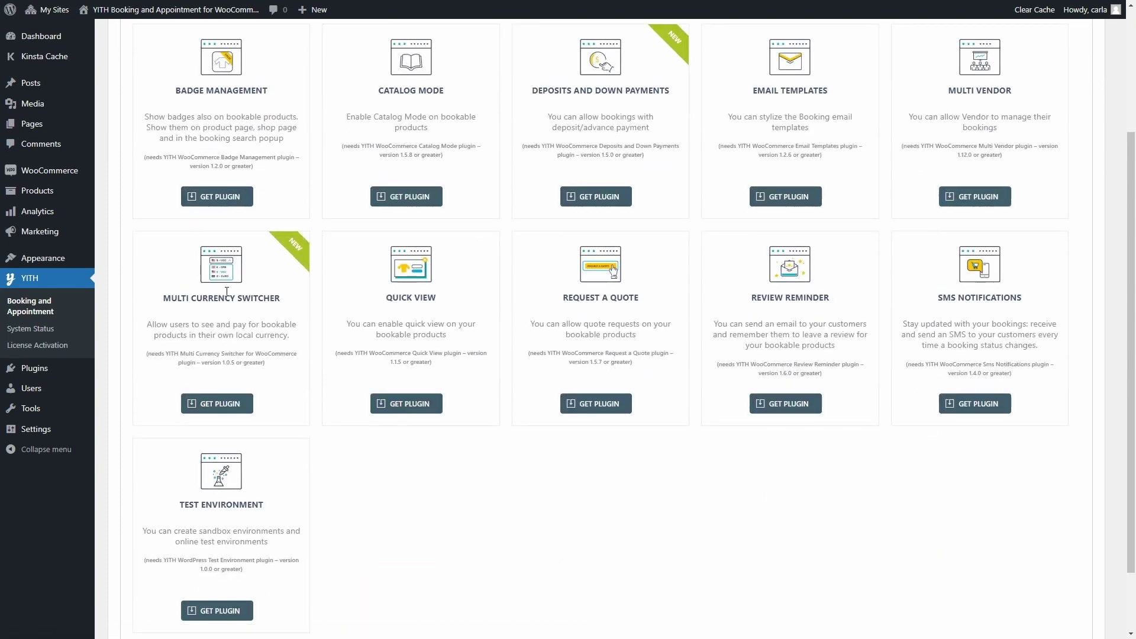
scroll(227, 291, "up", 3)
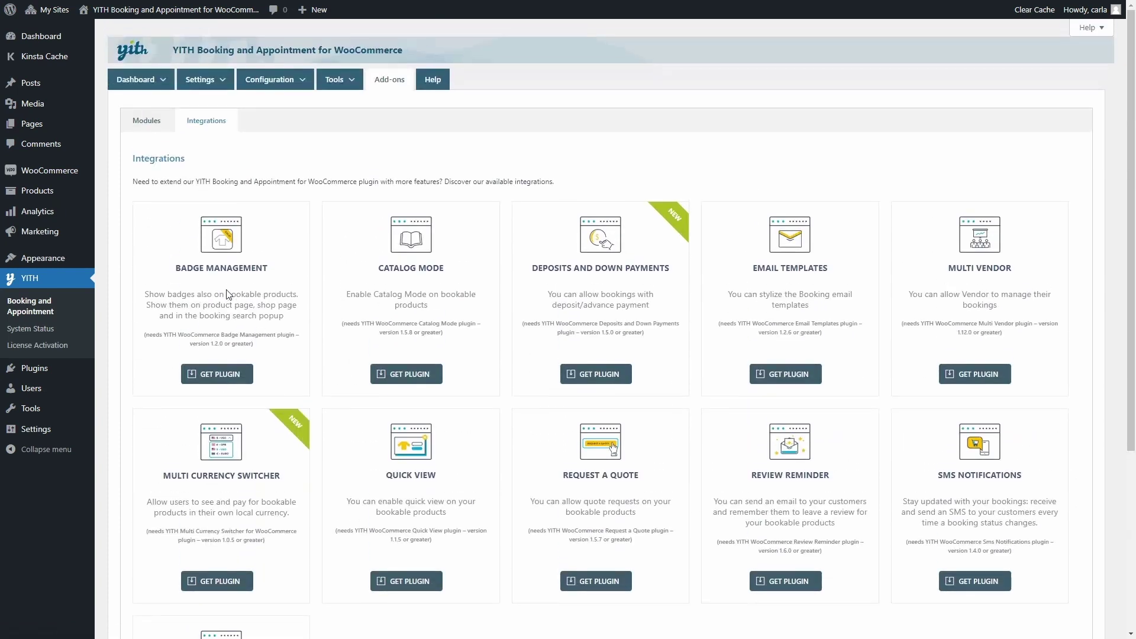
Look through the plugin's Help page, including the documentation, video tutorials, FAQs and support ticket sections
left_click(432, 81)
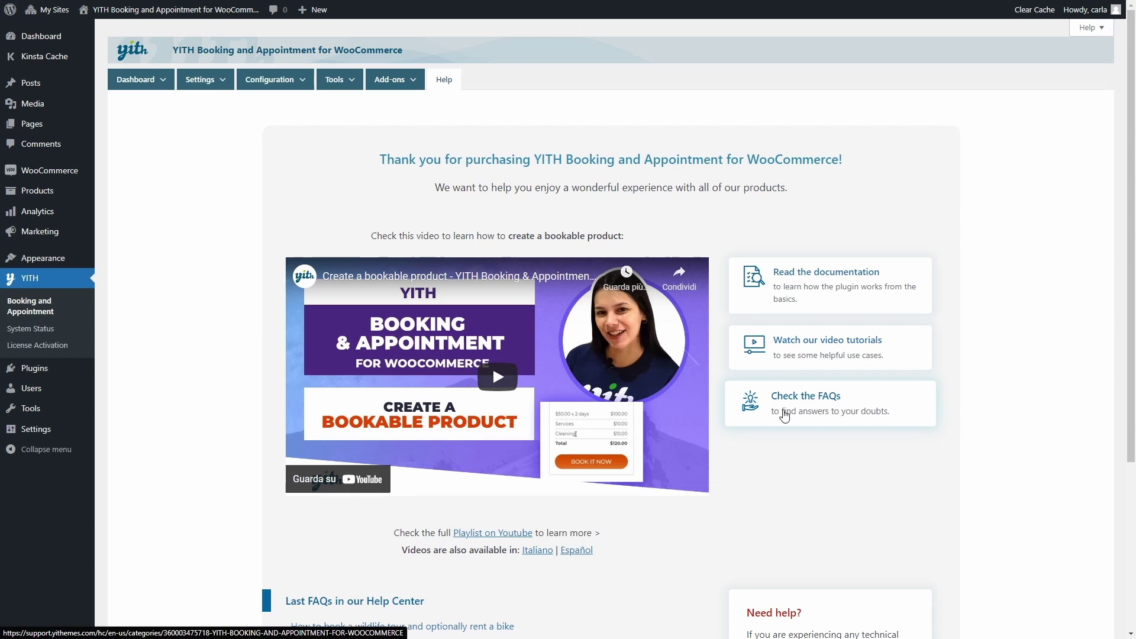
scroll(784, 416, "down", 2)
scroll(784, 415, "down", 3)
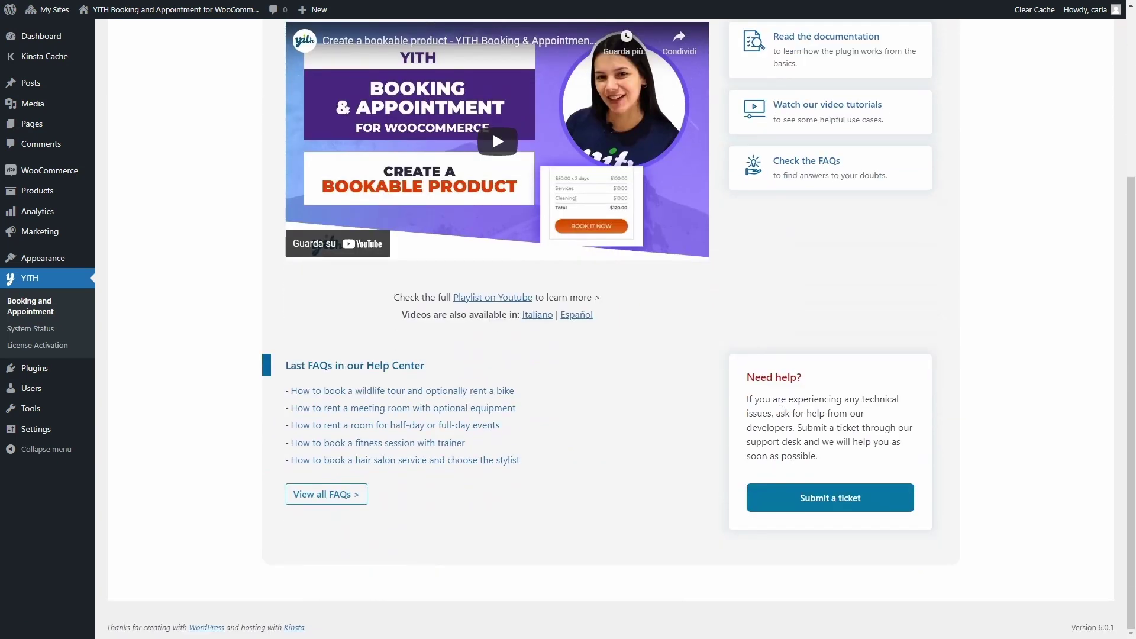